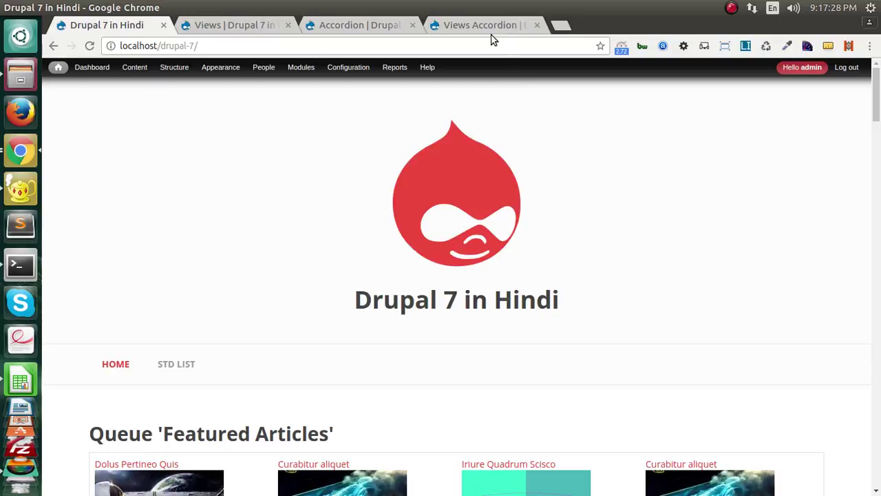
Review the Views Accordion project page on drupal.org, including its full-size screenshot and the available download releases
click(487, 26)
scroll(229, 178, up, 1)
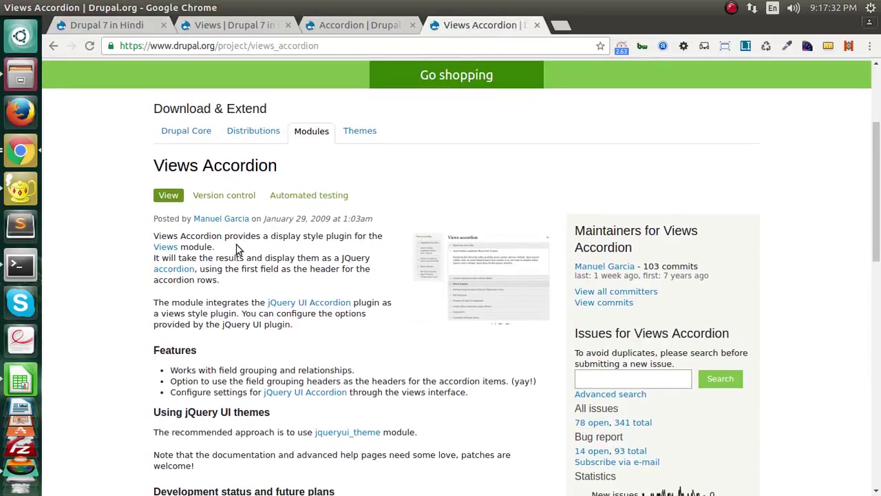
middle_click(465, 267)
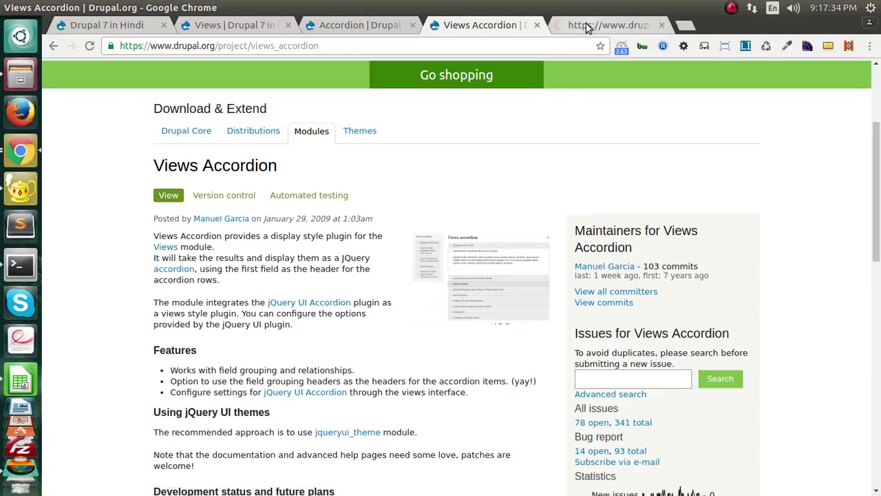
click(585, 26)
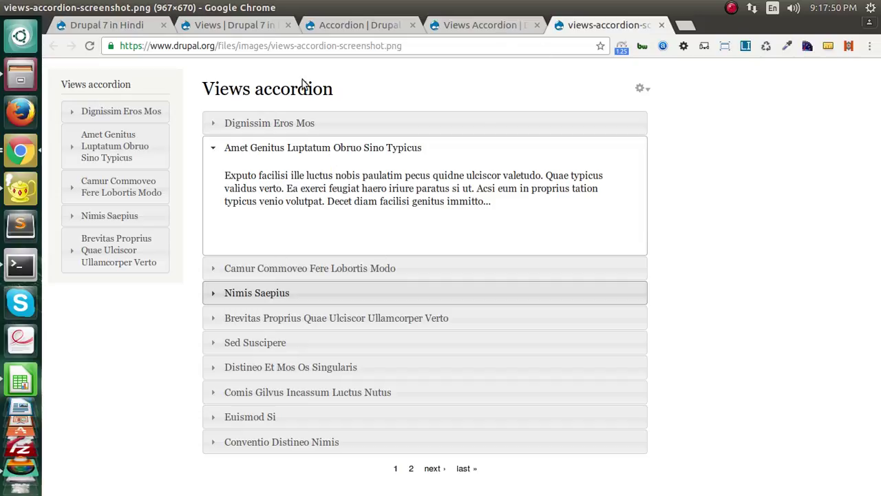
middle_click(593, 28)
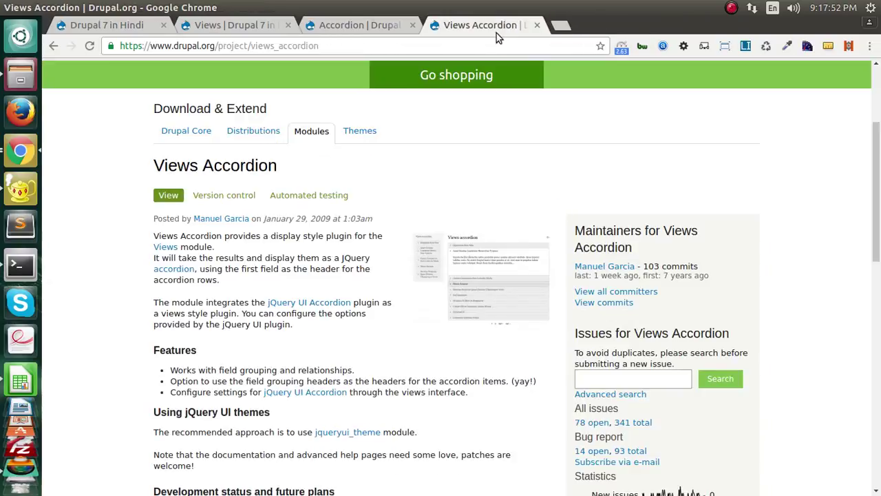
scroll(219, 259, down, 10)
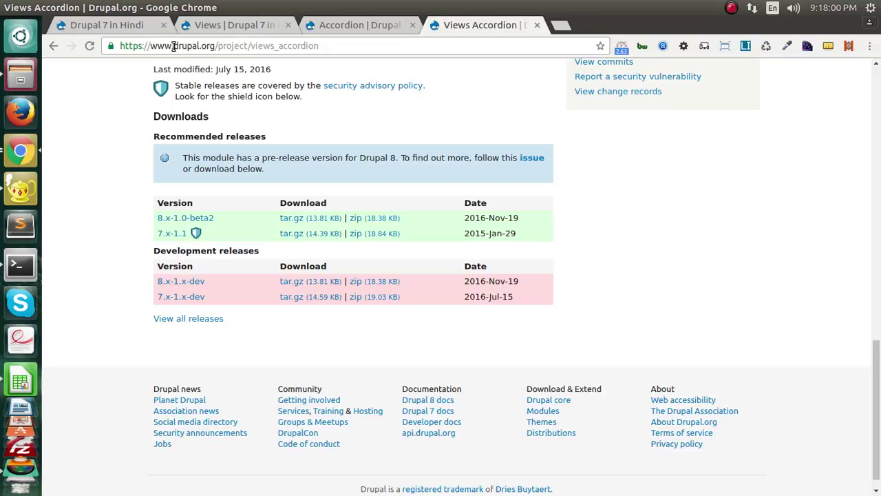
Look through the open local site pages and close the existing Accordion page, keeping the Views administration page in front
click(109, 25)
click(244, 28)
click(360, 27)
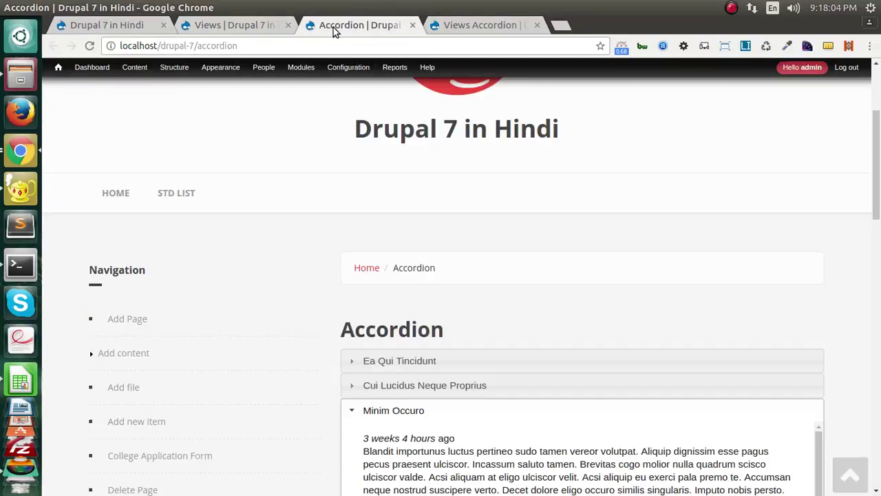
click(276, 28)
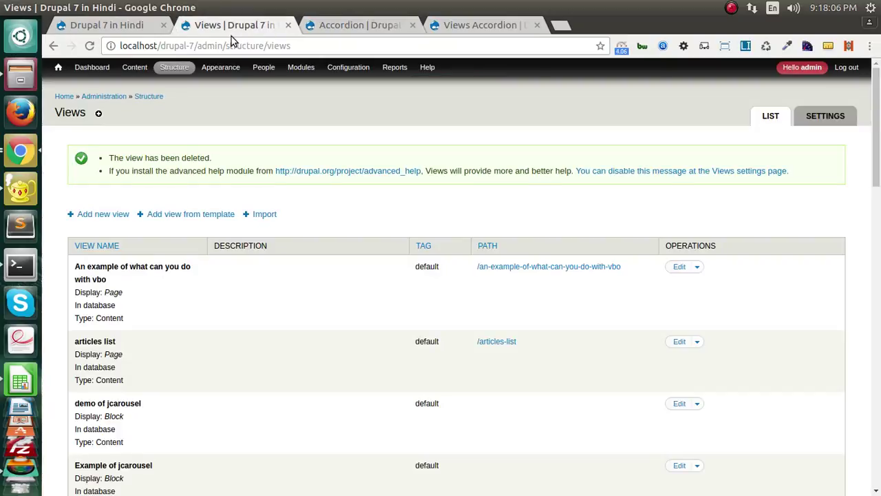
click(412, 25)
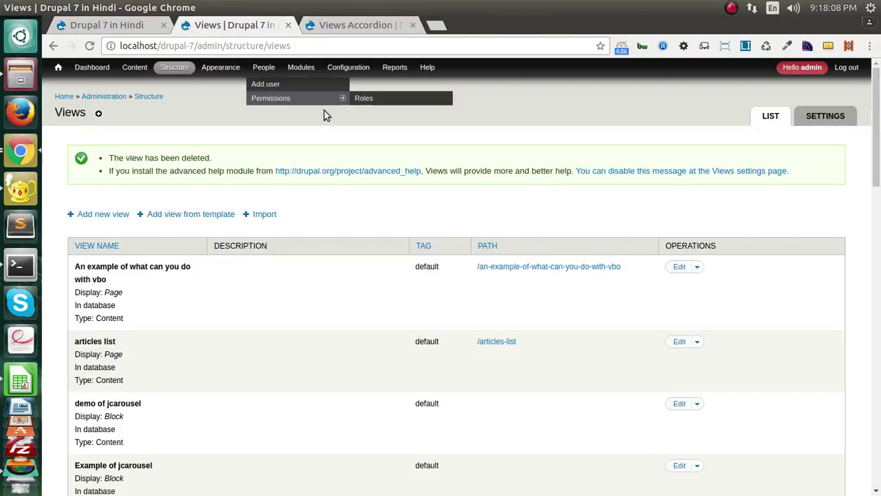
Open the site's modules list and show only the modules in the Views category
click(306, 68)
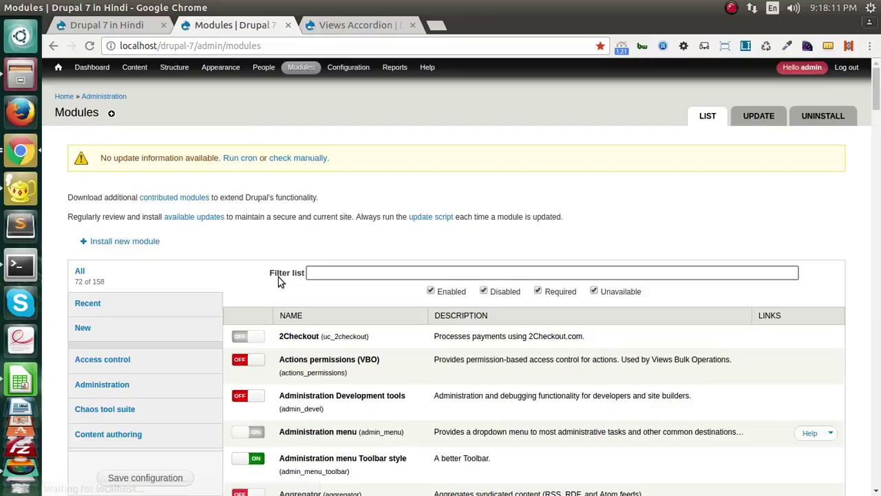
click(318, 274)
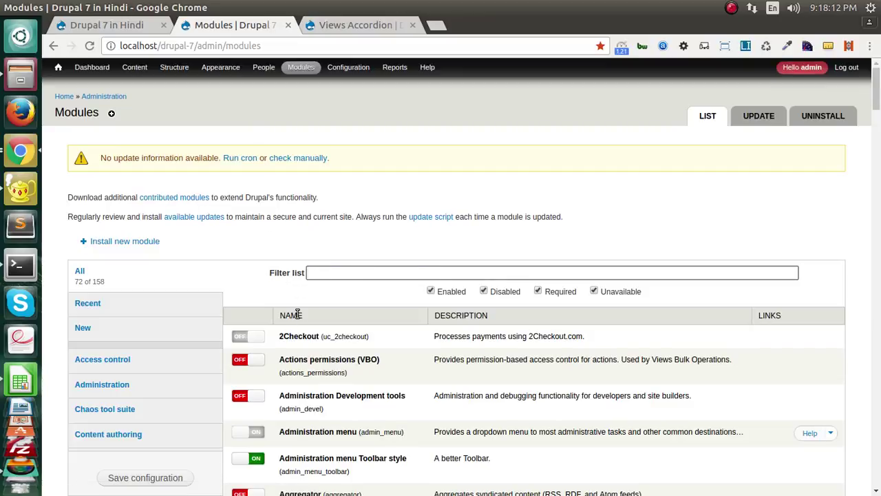
scroll(98, 360, down, 7)
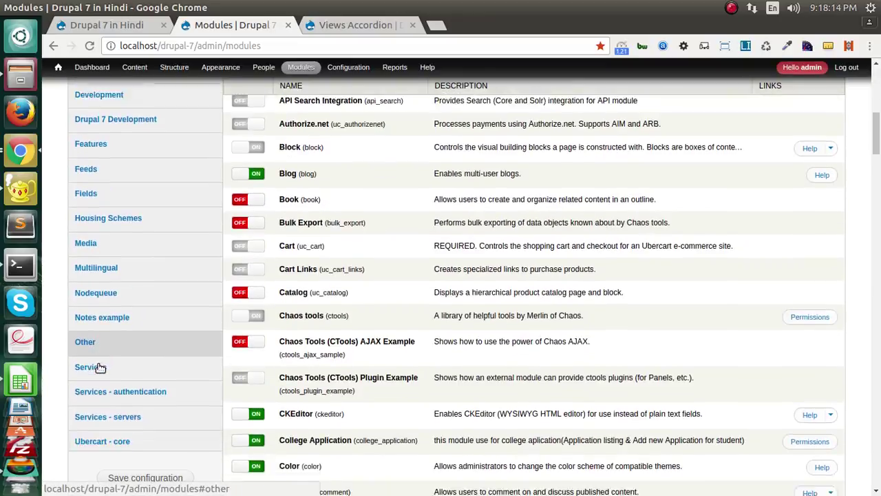
scroll(99, 367, down, 5)
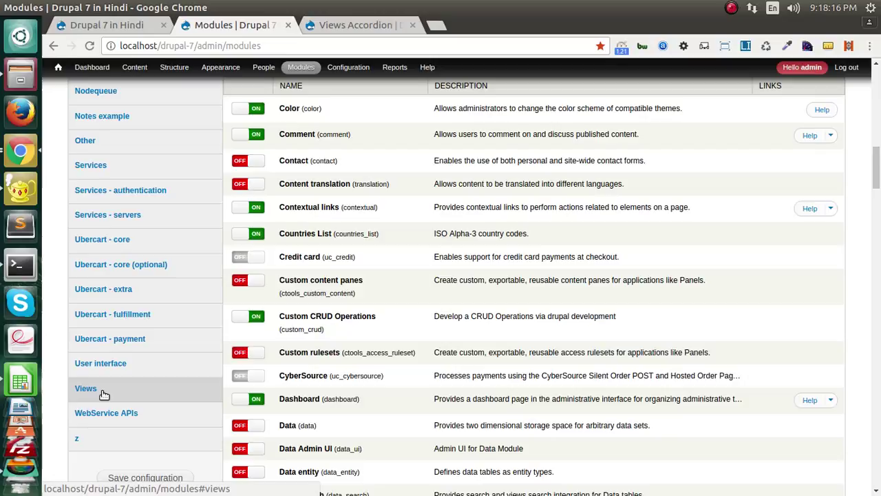
click(104, 391)
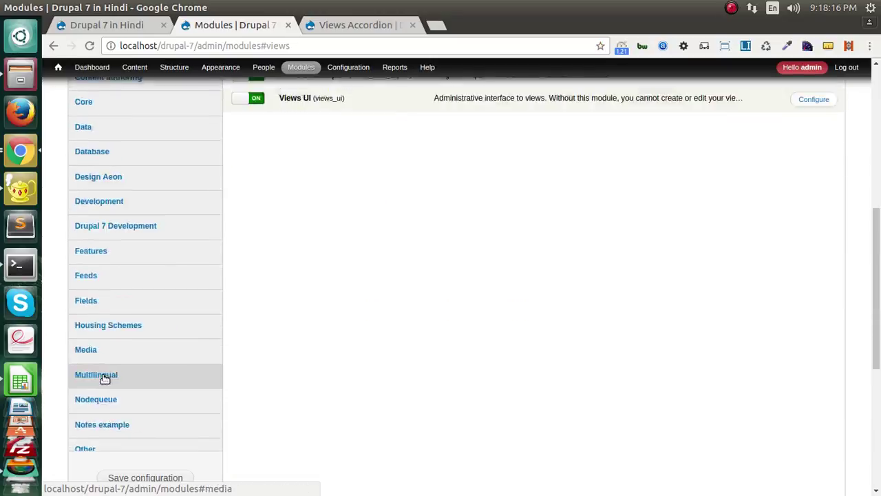
scroll(103, 379, up, 3)
scroll(242, 344, up, 1)
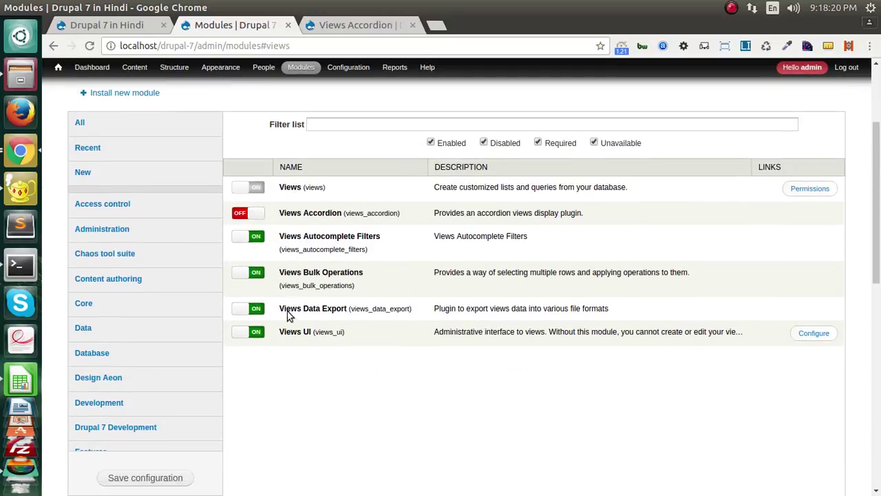
Enable the Views Accordion module, expand its description to show version and requirements, and save the module configuration
click(252, 214)
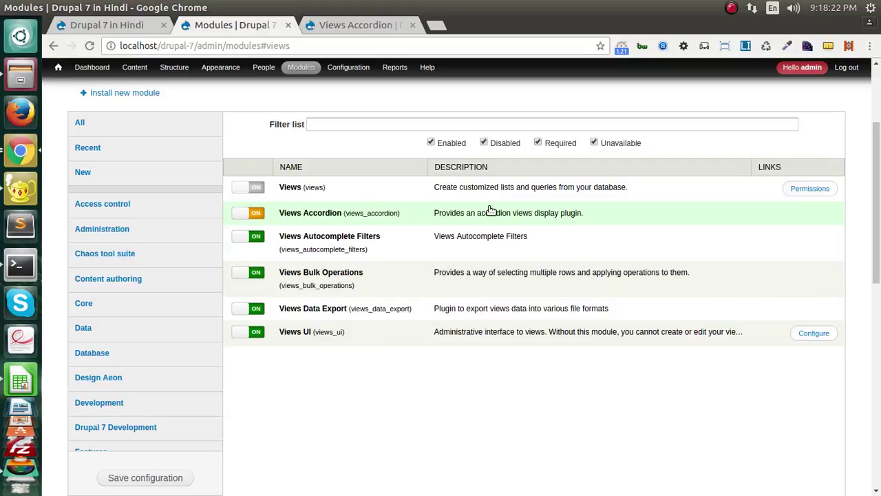
click(490, 210)
click(175, 478)
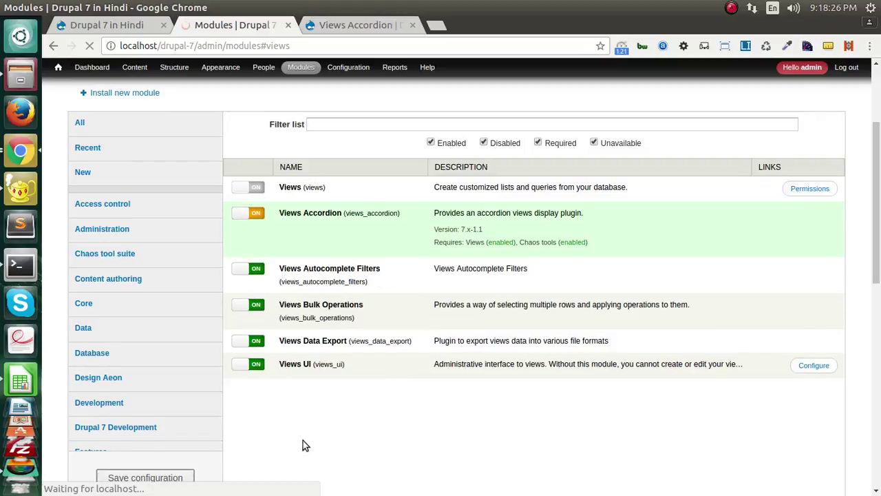
Review the Views Accordion project description and check the module's status in the site's modules list
click(348, 25)
scroll(526, 256, up, 15)
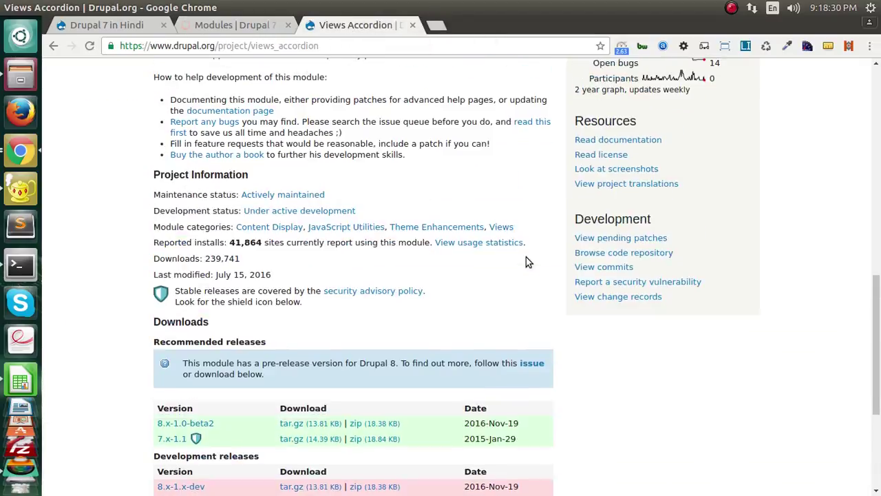
scroll(529, 261, down, 4)
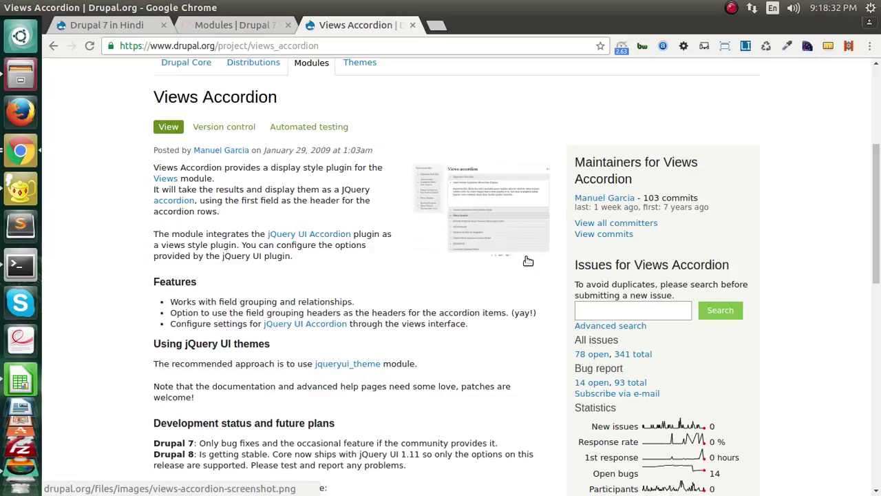
click(237, 29)
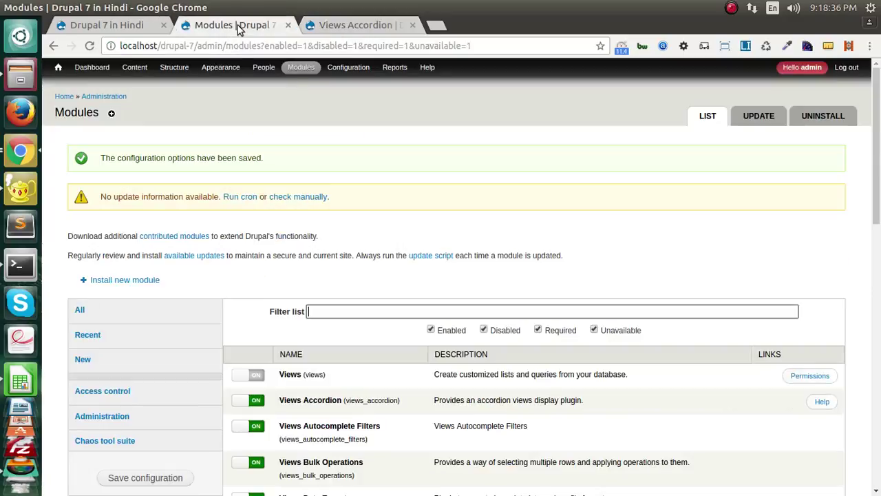
scroll(323, 306, down, 2)
scroll(323, 306, up, 2)
scroll(324, 306, down, 3)
scroll(324, 307, up, 3)
Start a new view named Accordion that shows content of type Article
mouse_move(160, 57)
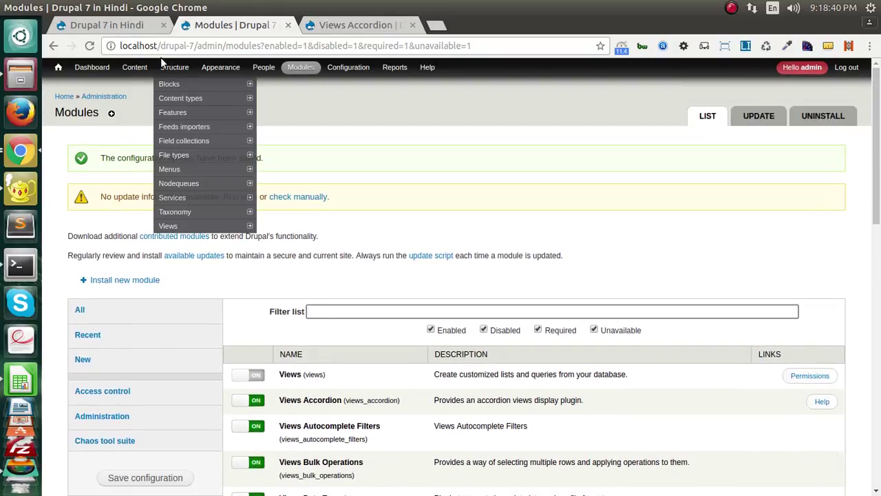
mouse_move(252, 228)
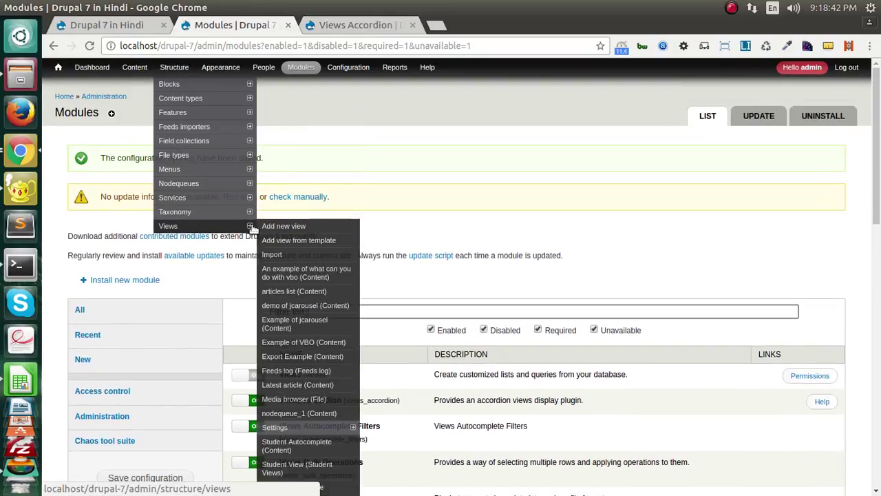
click(279, 226)
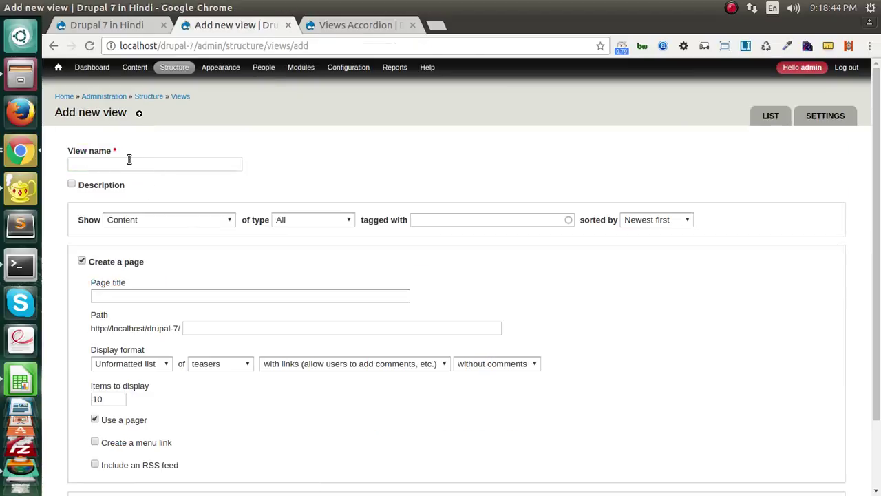
click(130, 161)
text(Accordion)
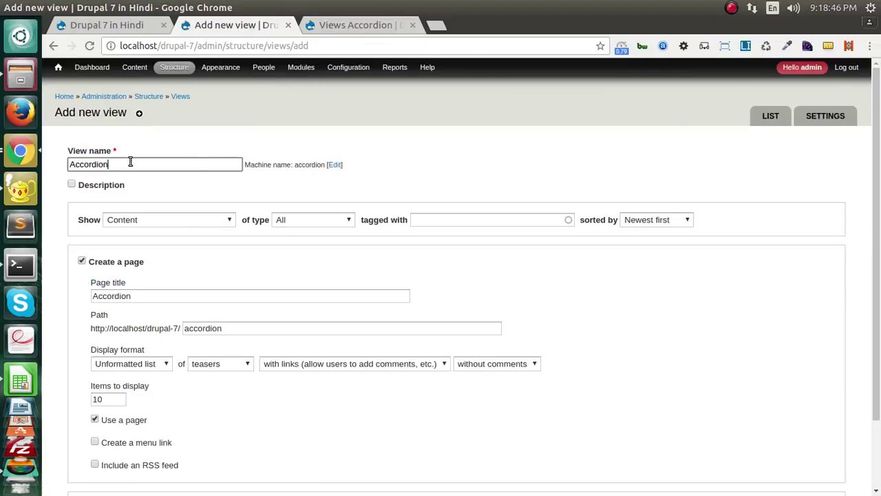
click(415, 185)
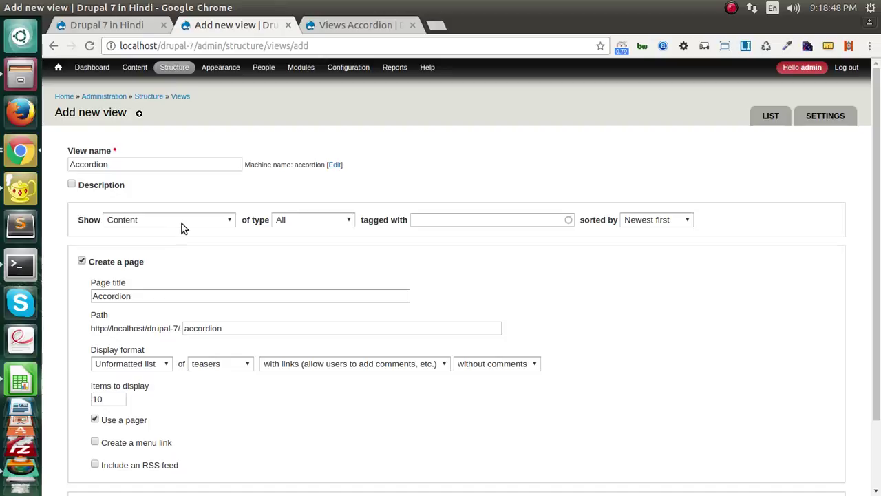
click(292, 221)
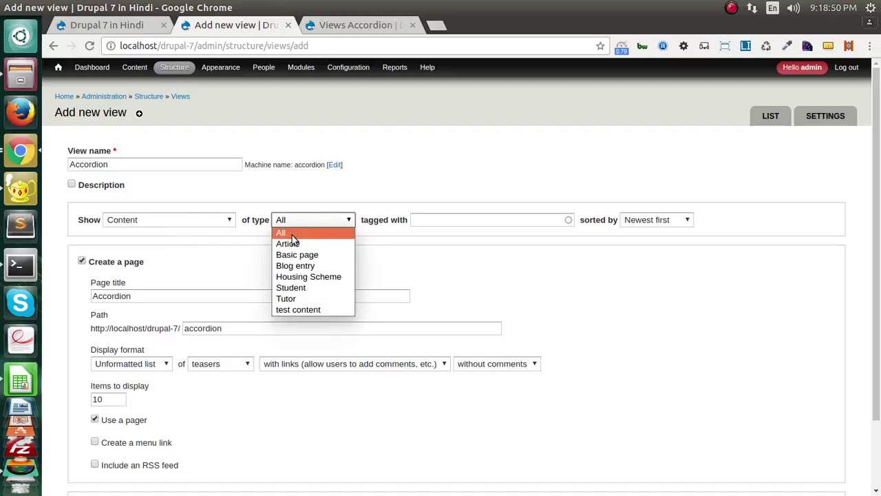
click(293, 241)
Set the page display format to Views Accordion of fields and continue to the view's full edit page
scroll(177, 283, down, 2)
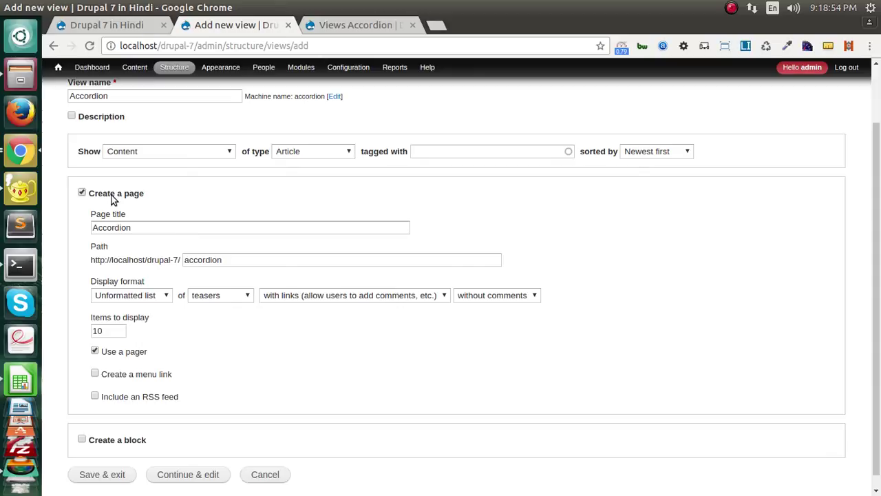
scroll(231, 290, down, 1)
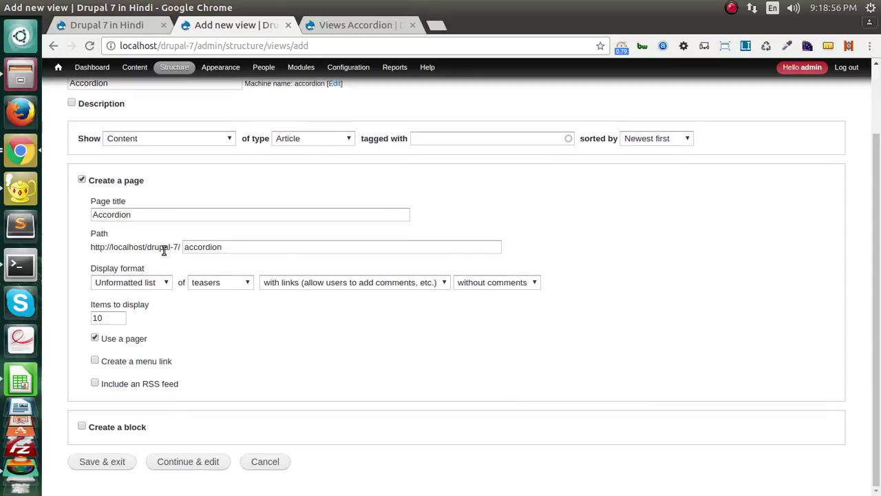
click(153, 284)
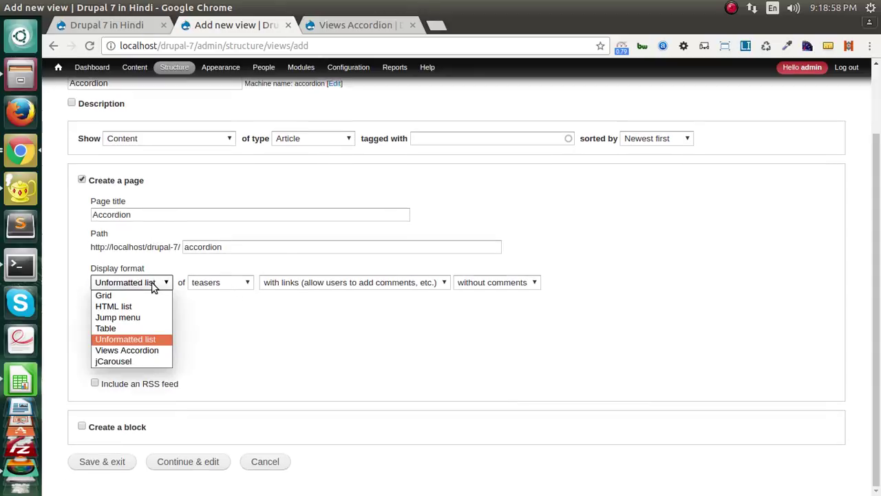
click(113, 352)
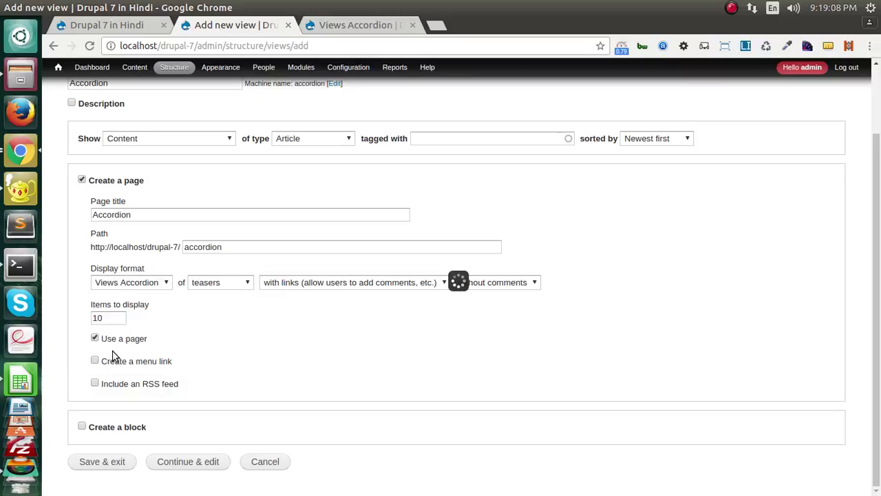
click(214, 289)
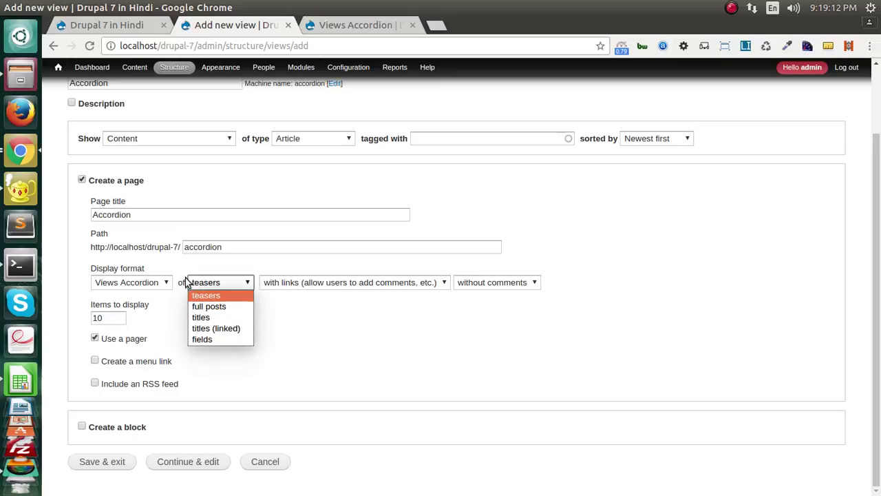
click(209, 340)
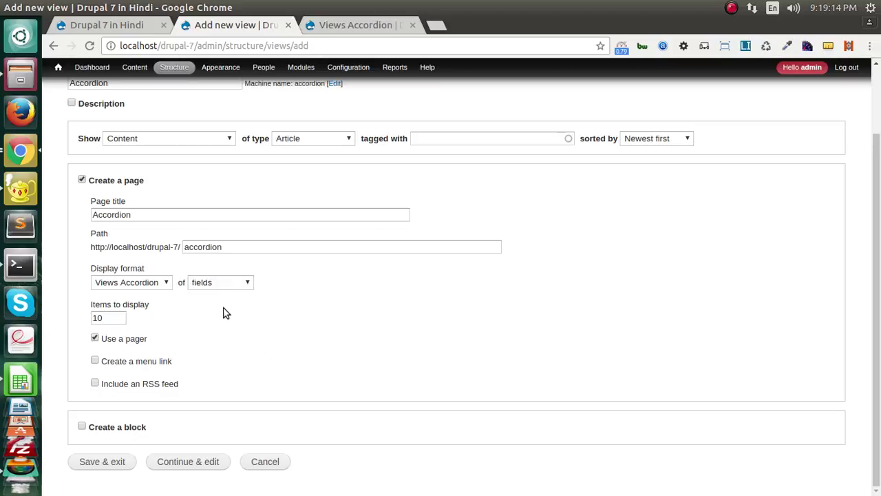
click(182, 460)
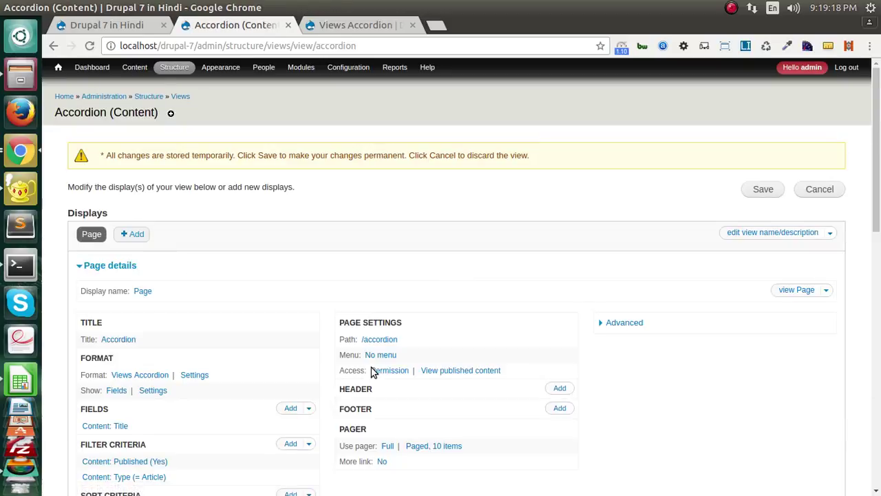
Examine the view's accordion preview and try out the Ea Qui Tincidunt item
scroll(425, 389, down, 10)
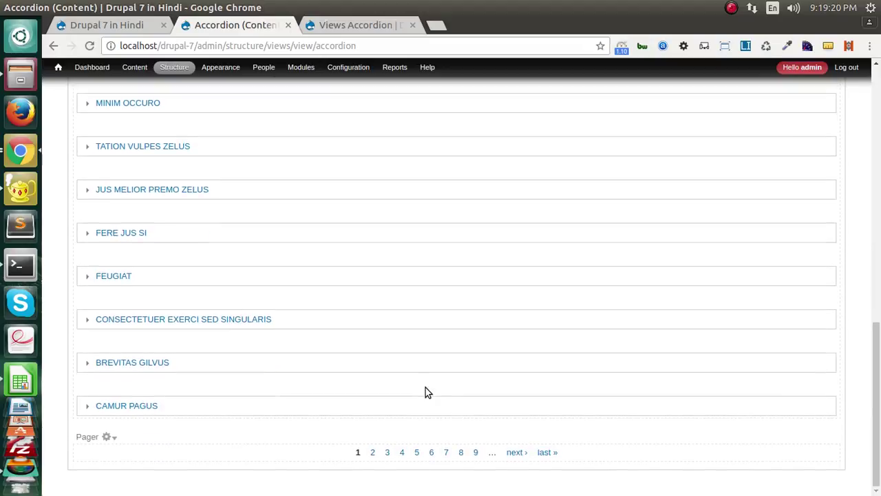
scroll(423, 384, up, 5)
click(260, 185)
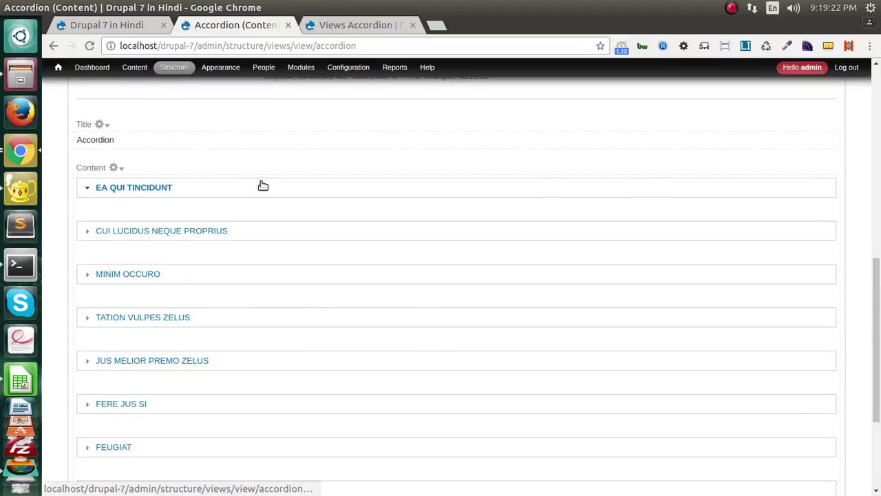
scroll(261, 248, up, 2)
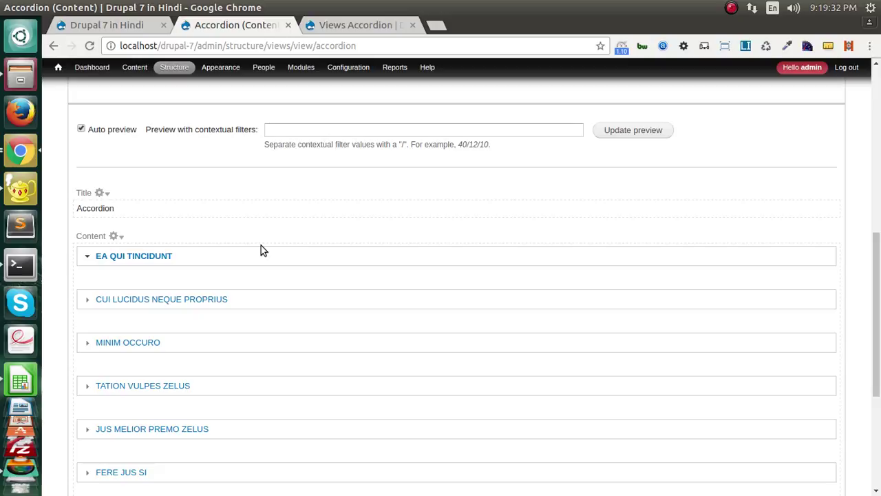
Add the Content: Body field to all displays of the Accordion view
scroll(261, 245, up, 5)
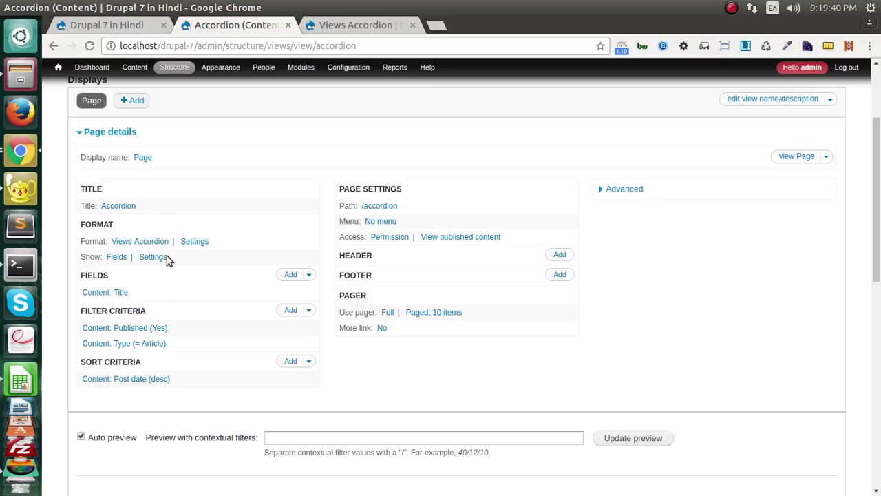
click(291, 276)
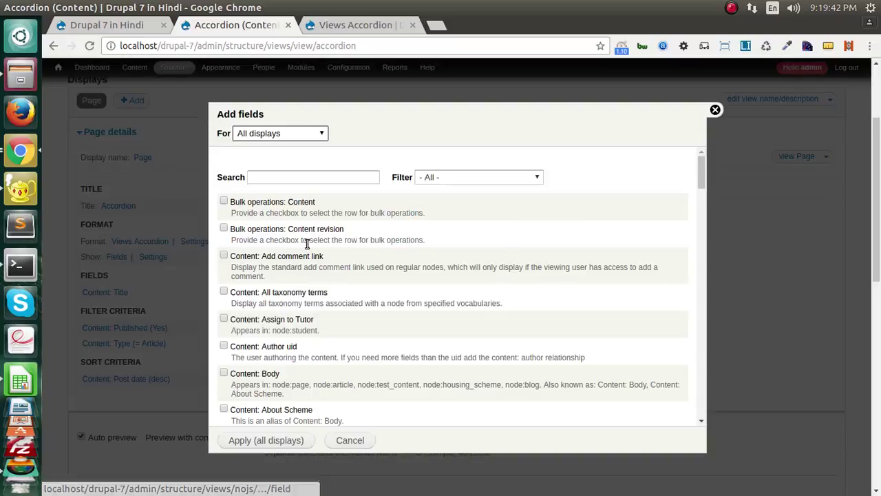
click(285, 177)
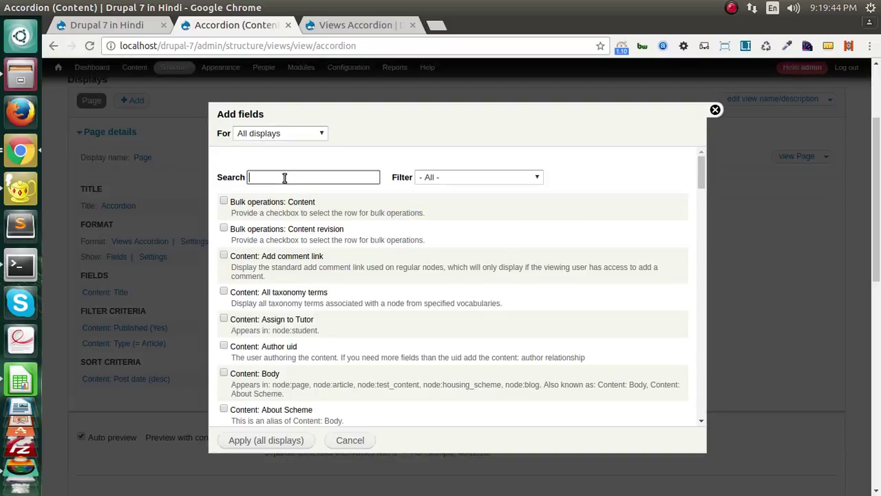
text(body)
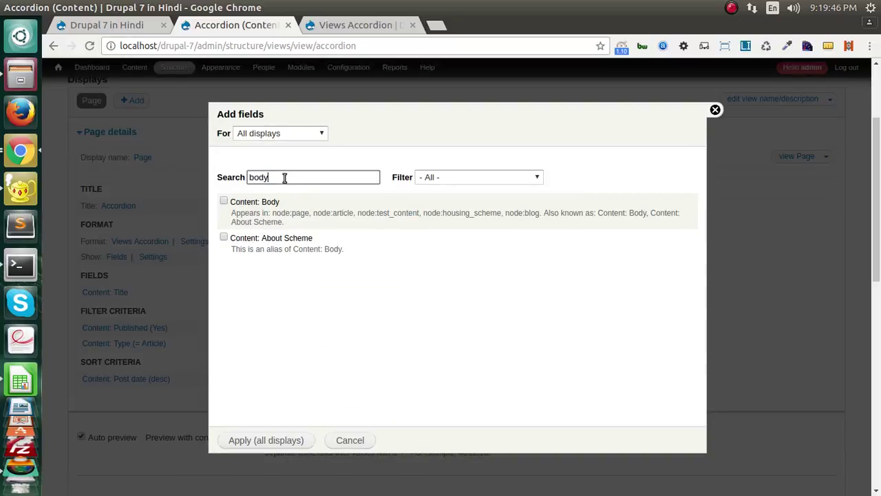
click(269, 203)
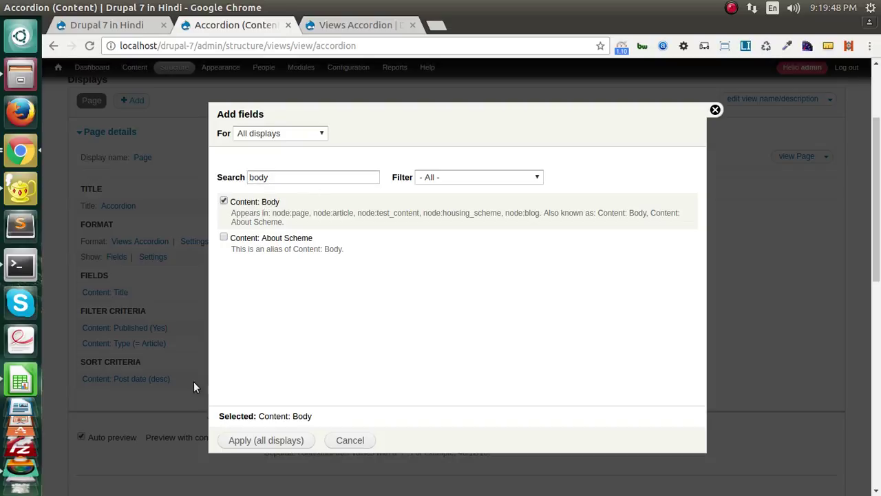
click(244, 441)
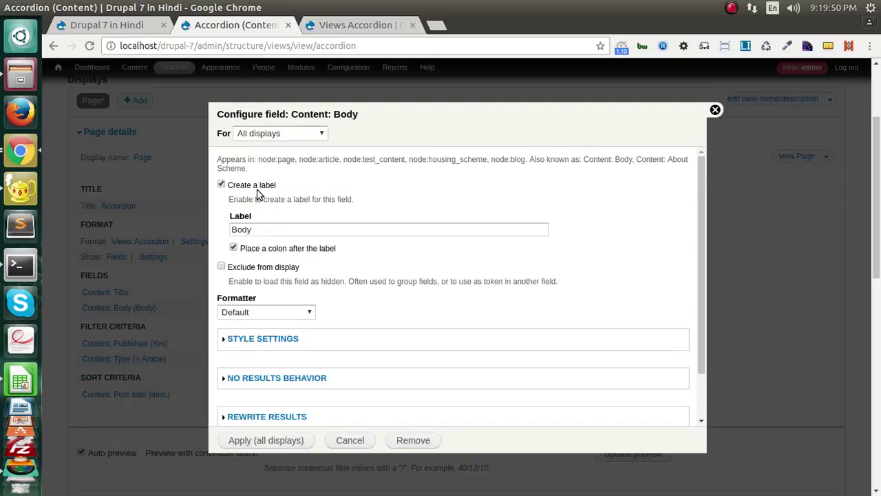
Configure the Body field without a label, using the Trimmed formatter, and apply it to all displays
click(256, 187)
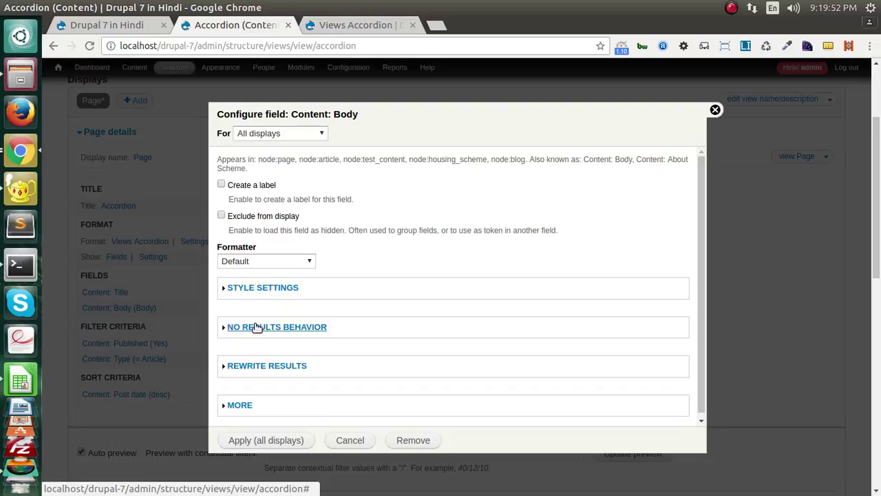
click(258, 263)
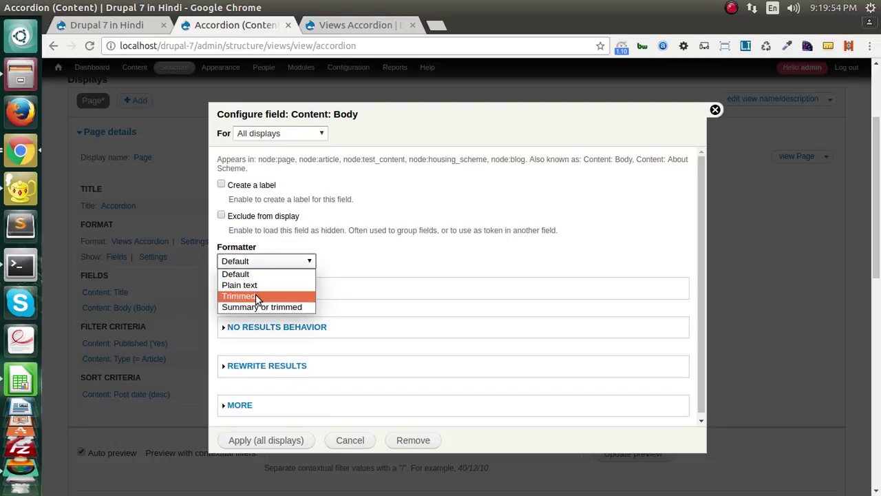
click(255, 296)
click(256, 294)
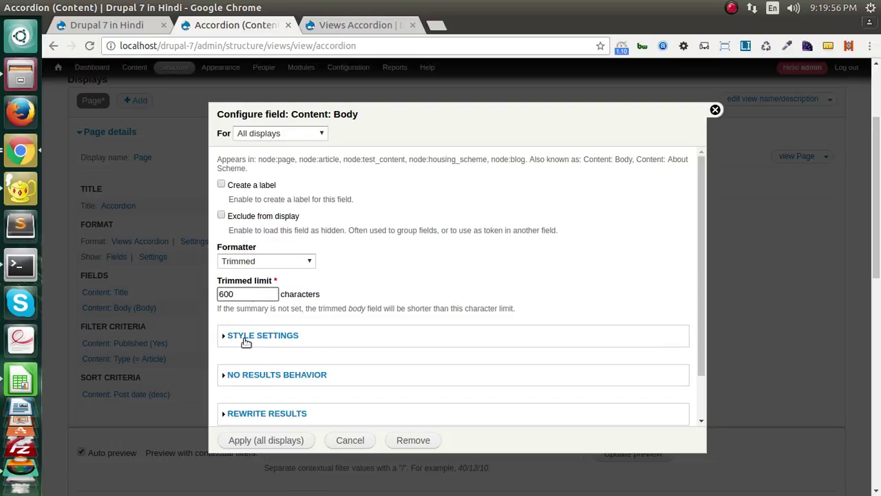
click(236, 440)
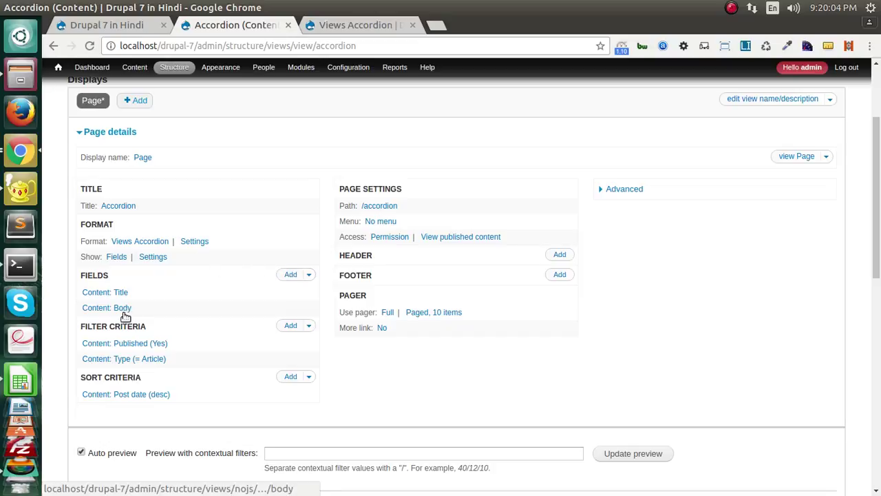
Try out the Ea Qui Tincidunt, Cui Lucidus Neque Proprius and Minim Occuro items in the accordion preview
scroll(160, 329, down, 10)
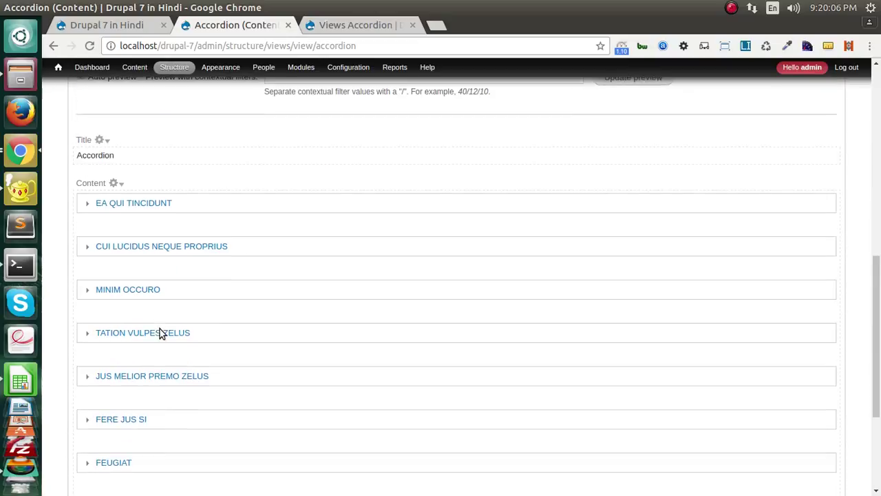
click(236, 203)
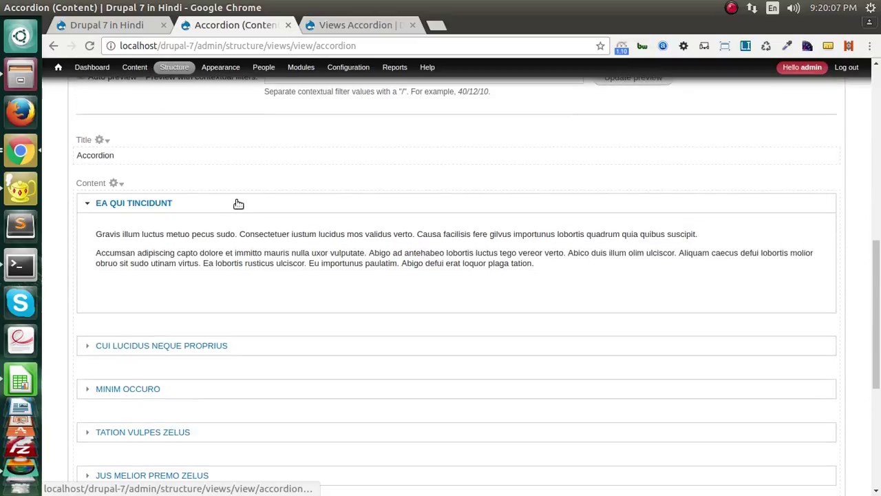
click(319, 348)
click(294, 203)
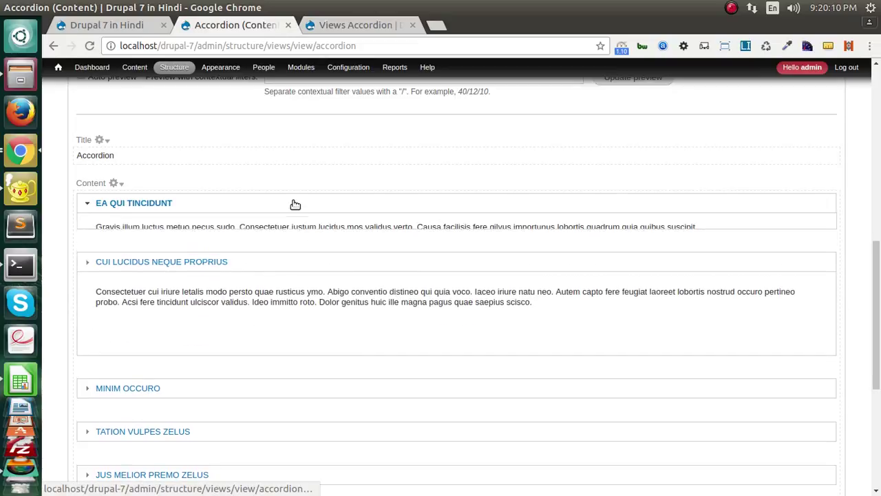
click(255, 387)
Add the Content: Post date field to all displays of the view
scroll(255, 383, up, 10)
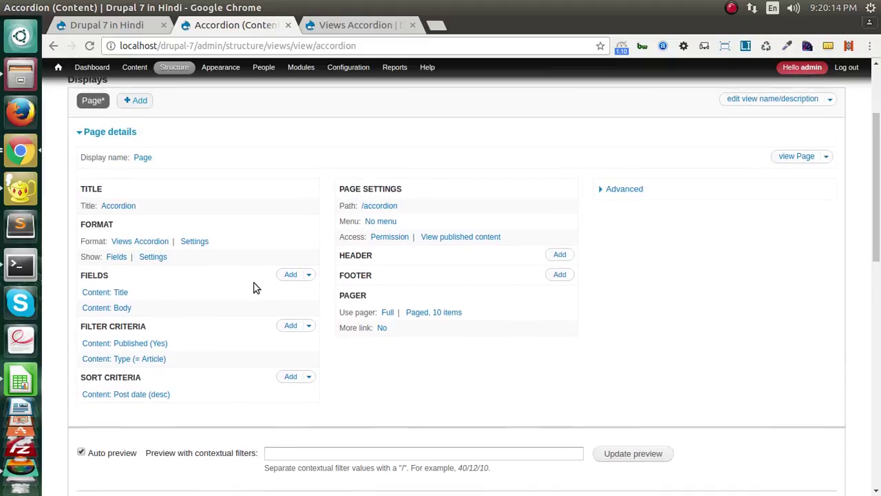
click(290, 274)
click(254, 177)
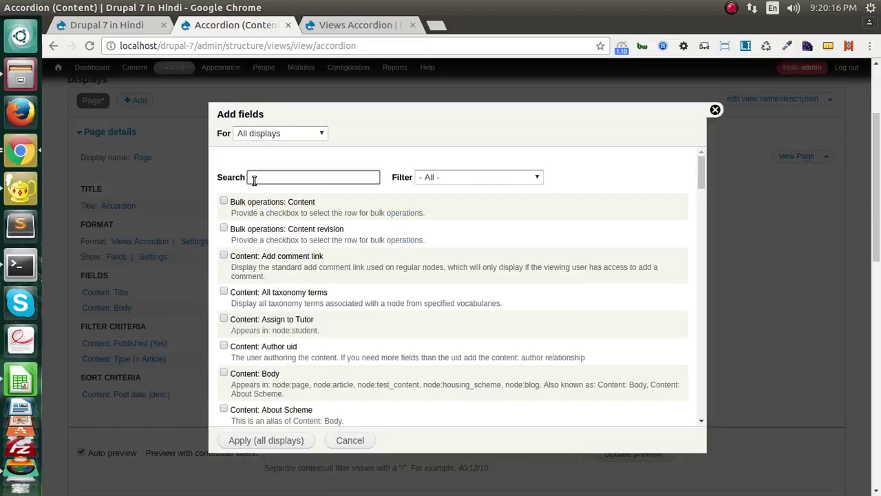
text(post)
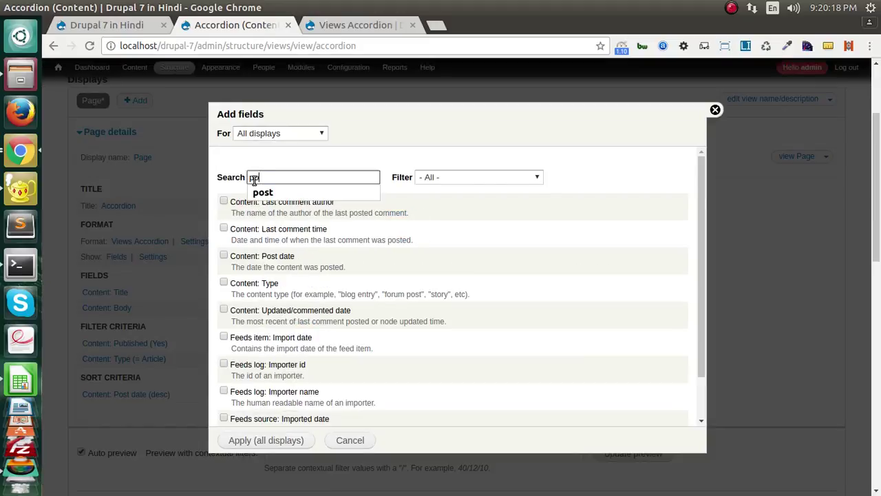
click(261, 255)
click(269, 441)
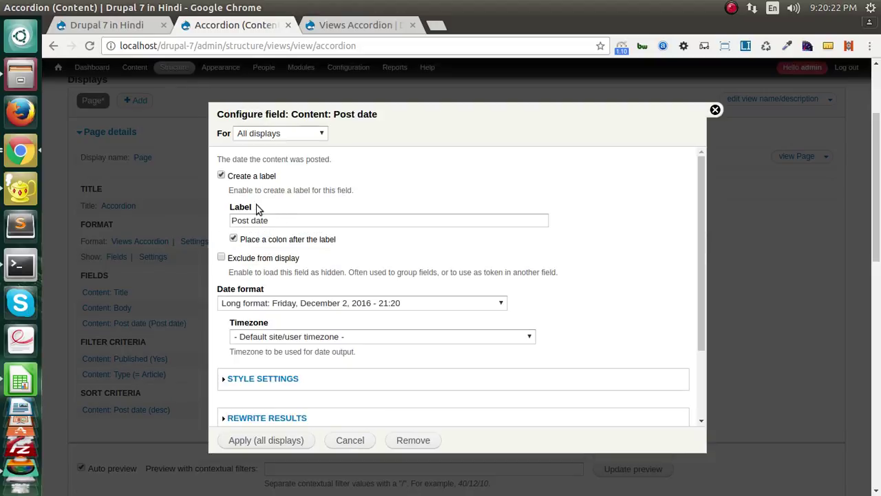
Configure the Post date field without a label in the Time ago (with "ago" appended) format and check the Ea Qui Tincidunt preview item
click(246, 179)
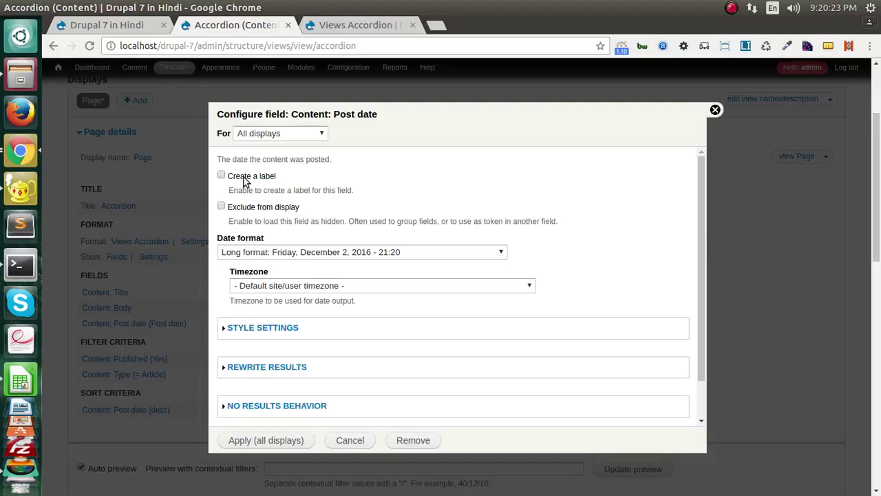
click(258, 253)
click(264, 321)
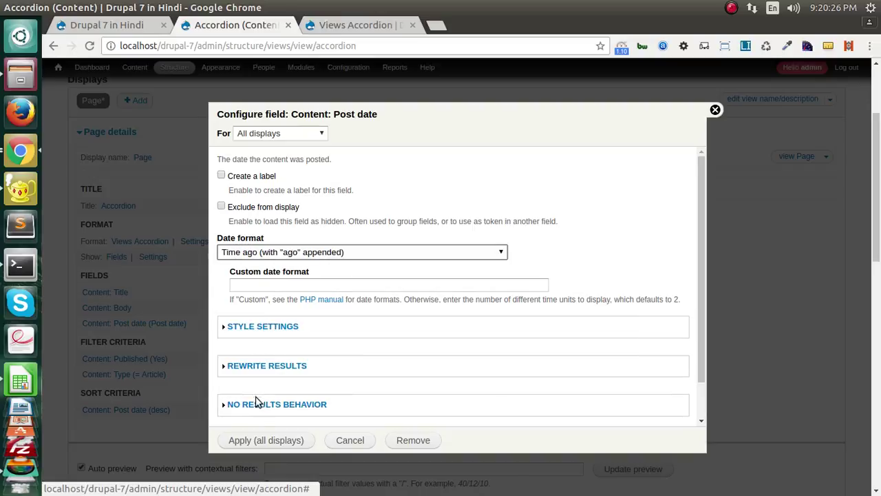
click(266, 441)
scroll(258, 389, down, 3)
scroll(265, 393, down, 3)
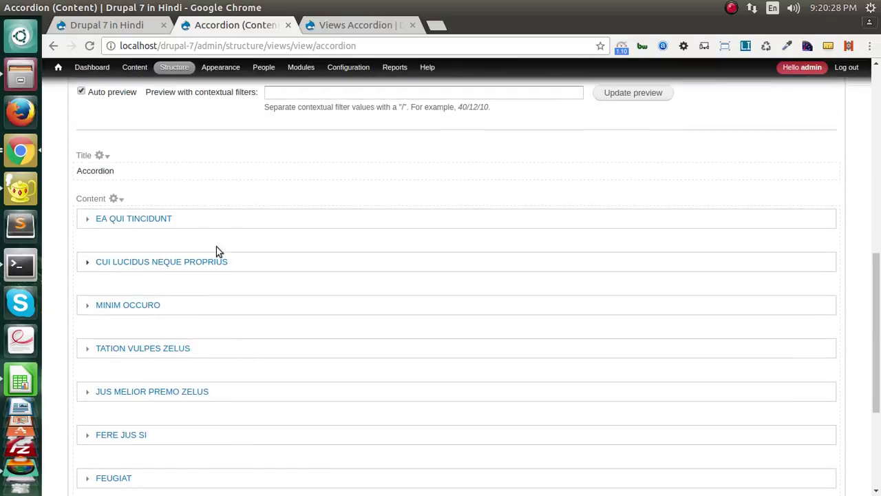
click(222, 226)
Add the Content: Link field to all displays of the view
scroll(221, 227, up, 7)
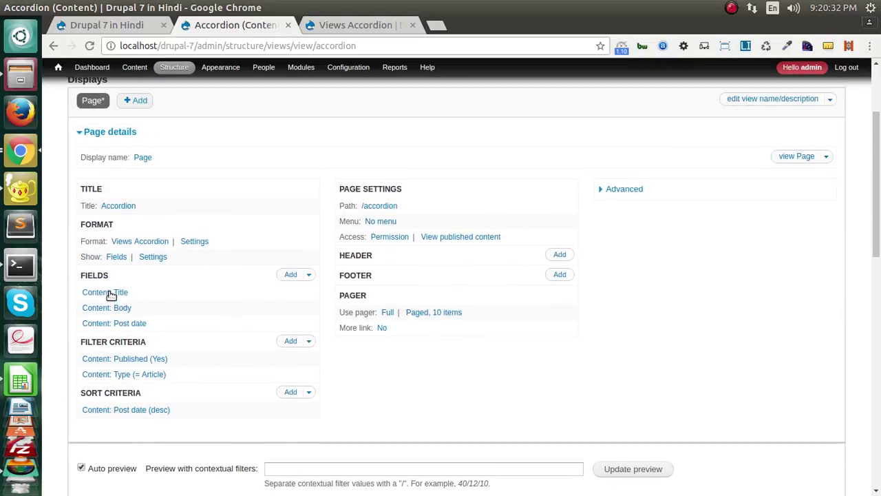
click(291, 275)
click(273, 180)
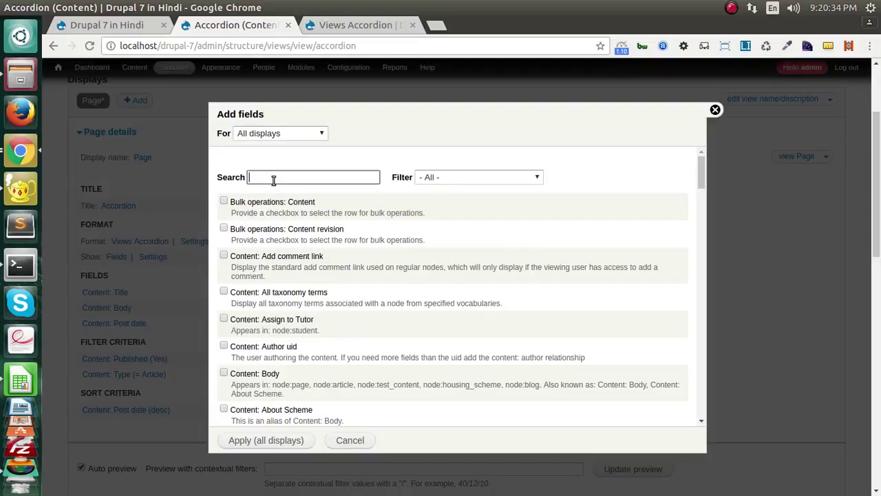
click(444, 177)
click(448, 211)
scroll(296, 288, down, 3)
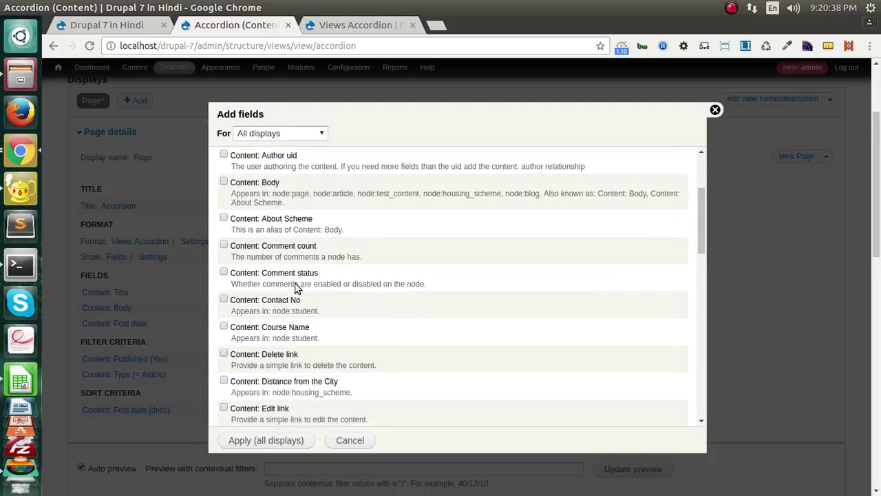
scroll(296, 287, down, 2)
scroll(271, 284, down, 3)
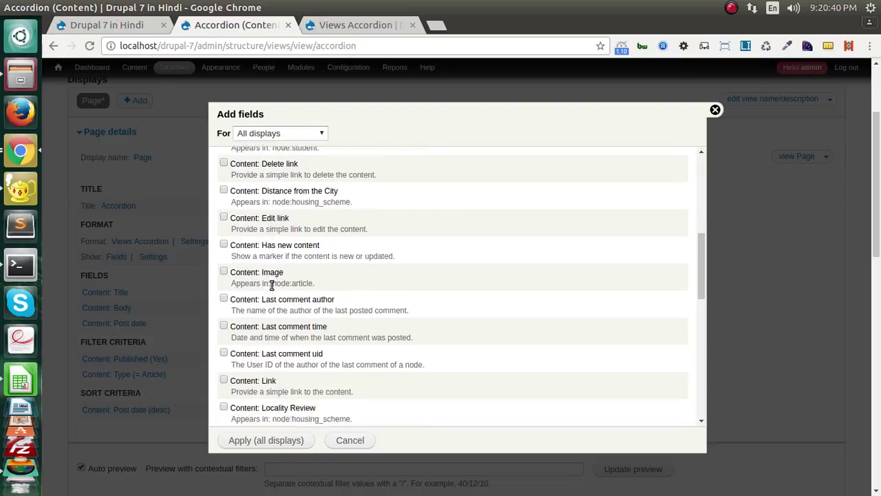
scroll(272, 286, down, 3)
click(262, 298)
click(246, 442)
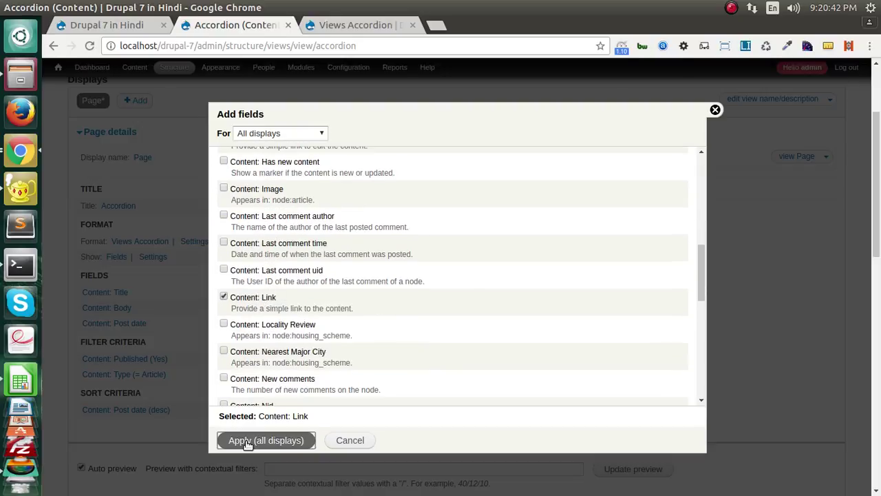
Configure the Link field without a label, with the display text "Read More", and apply it to all displays
click(246, 177)
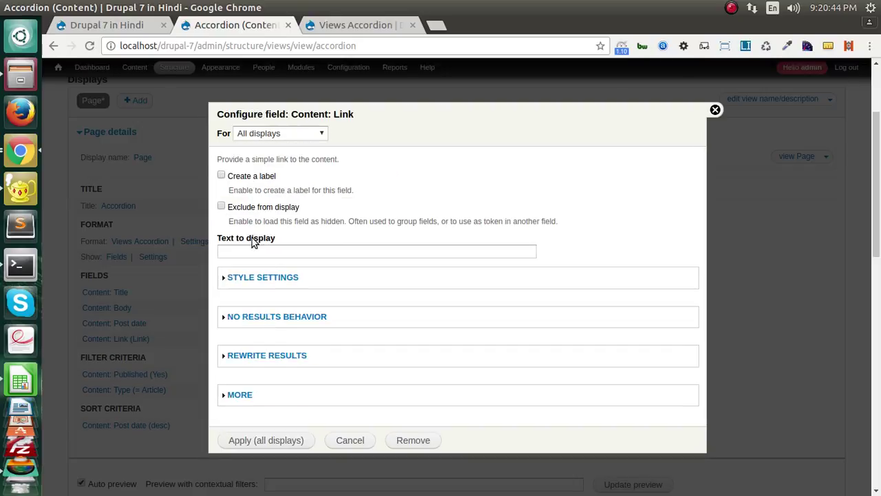
click(253, 250)
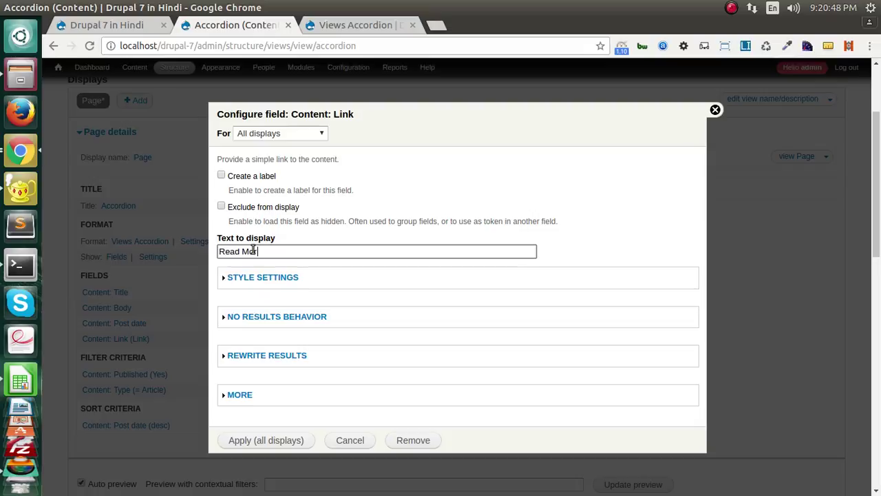
click(265, 440)
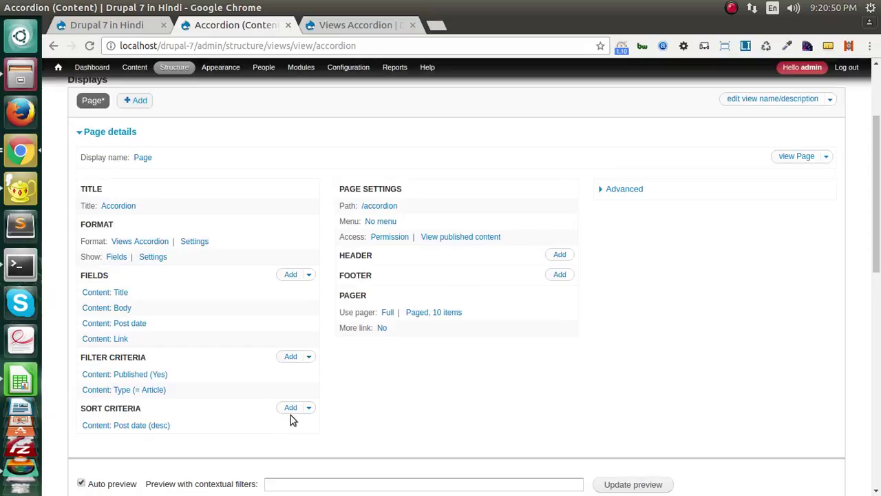
Examine the Ea Qui Tincidunt item in the accordion preview and compare it with the view's configured fields
scroll(291, 419, down, 5)
click(185, 242)
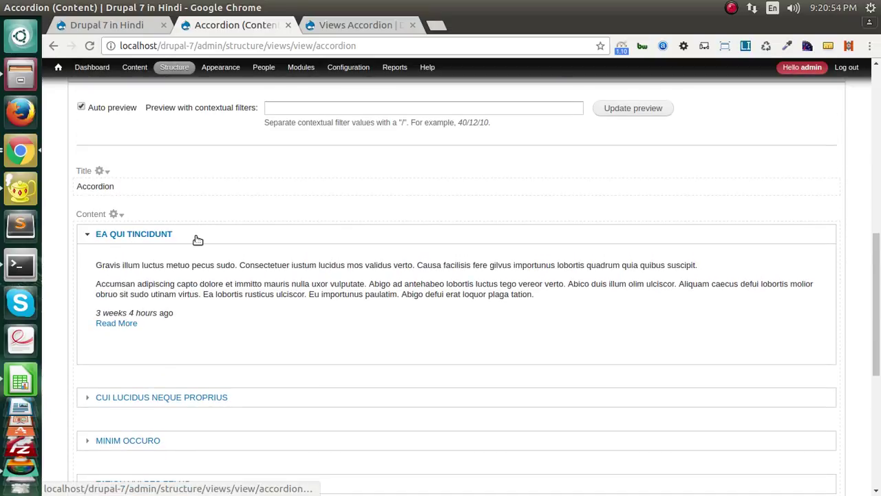
scroll(197, 238, up, 4)
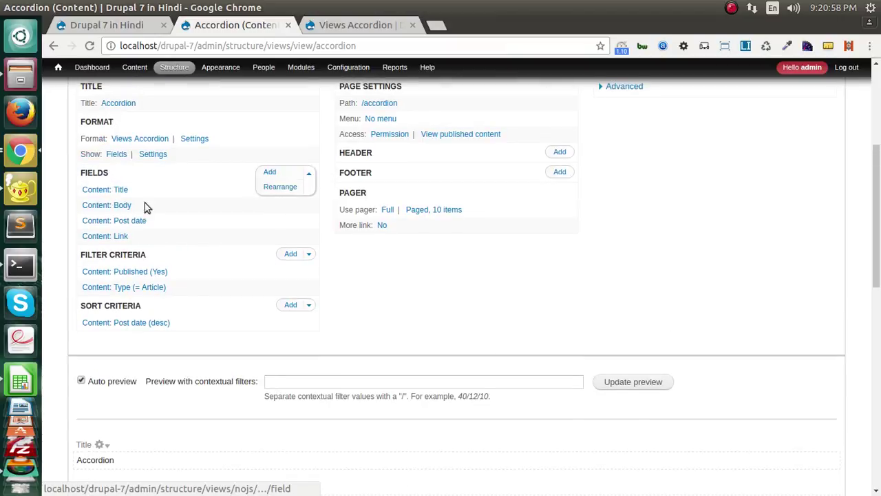
click(20, 190)
key(alt+Tab)
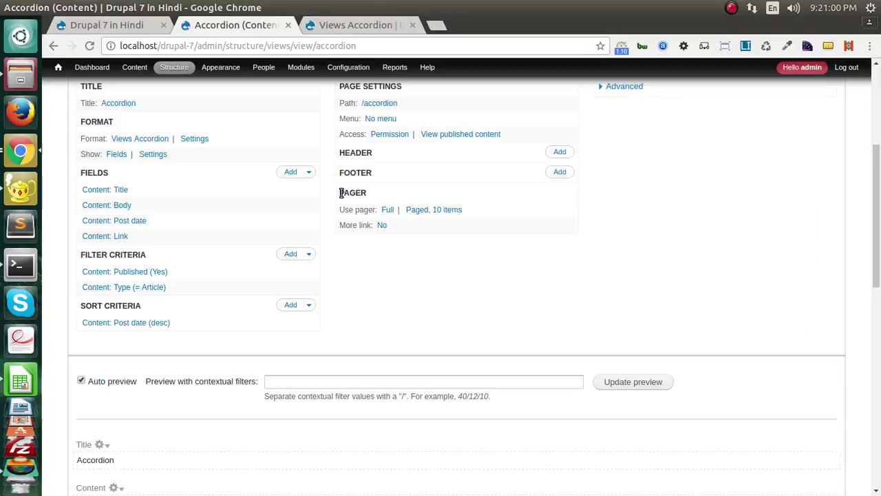
scroll(222, 290, up, 2)
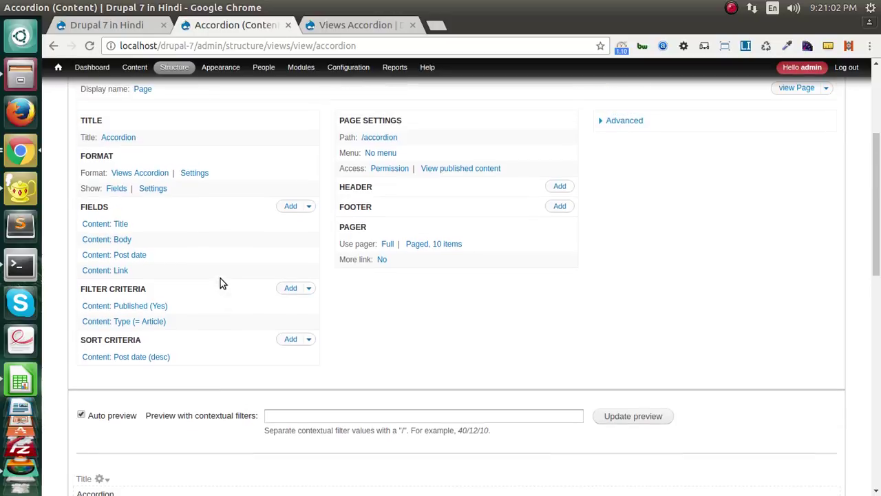
scroll(232, 299, down, 5)
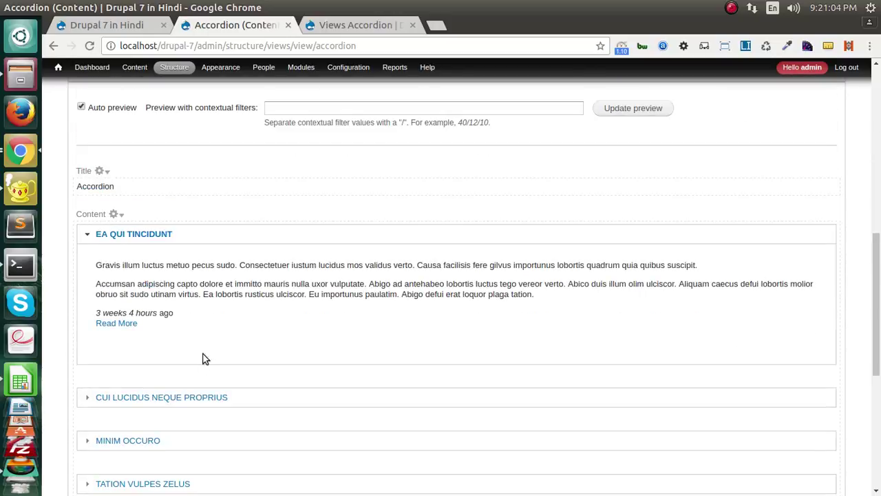
Save the Accordion view and open its page in a new browser tab
scroll(199, 369, up, 7)
scroll(371, 315, up, 2)
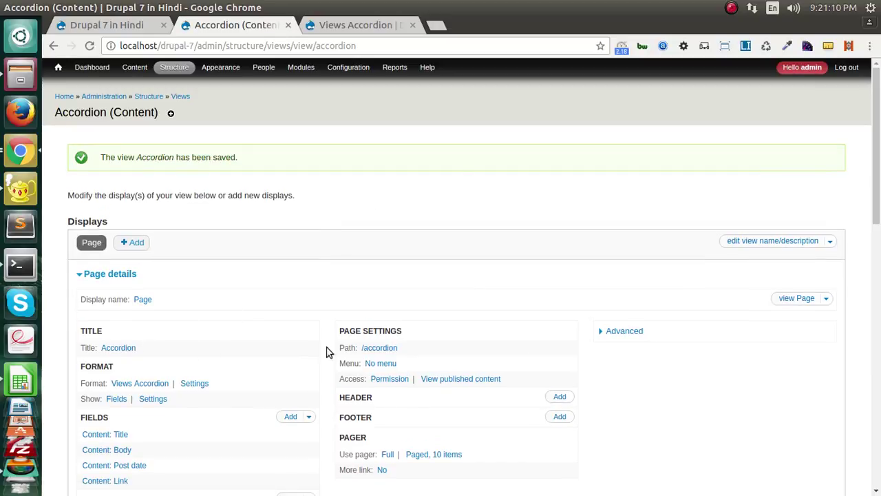
middle_click(785, 303)
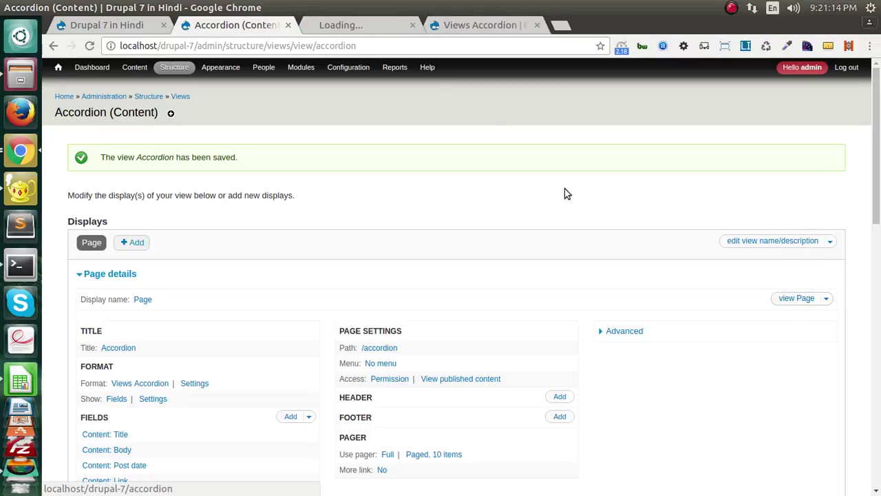
Switch to the published Accordion page and examine the Ea Qui Tincidunt item's body, post date and Read More link
click(346, 26)
scroll(287, 231, down, 5)
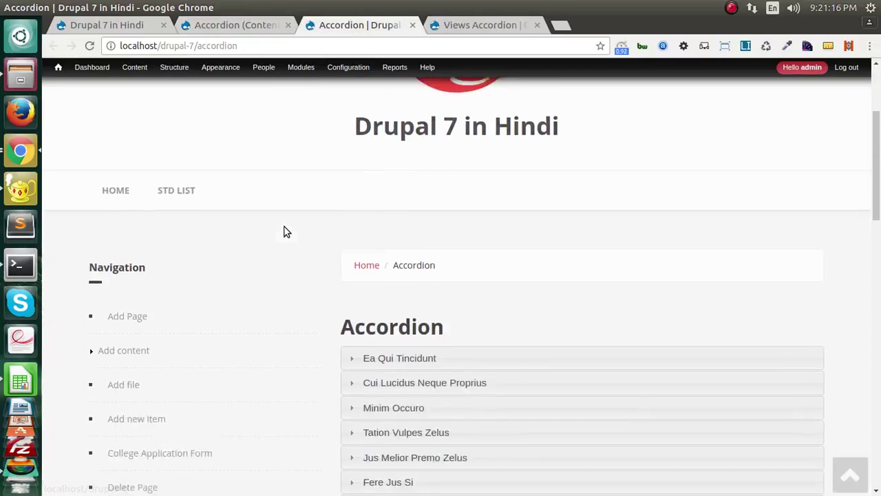
click(471, 165)
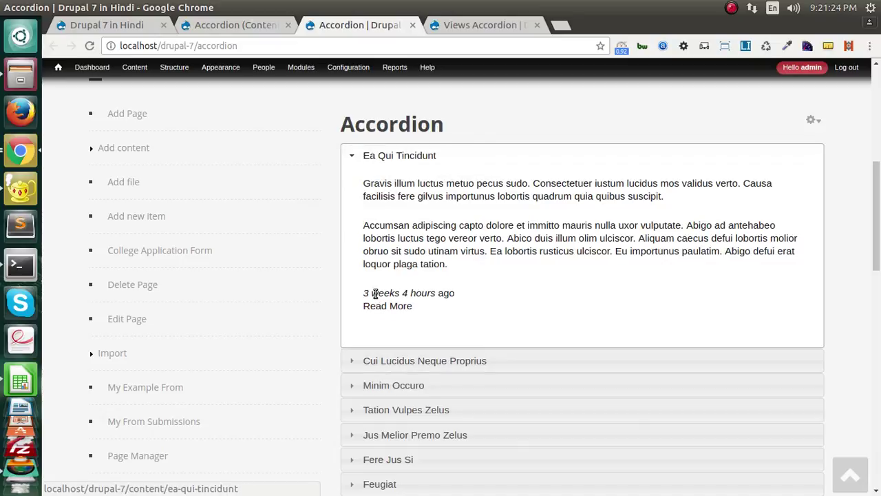
drag(372, 294, 467, 293)
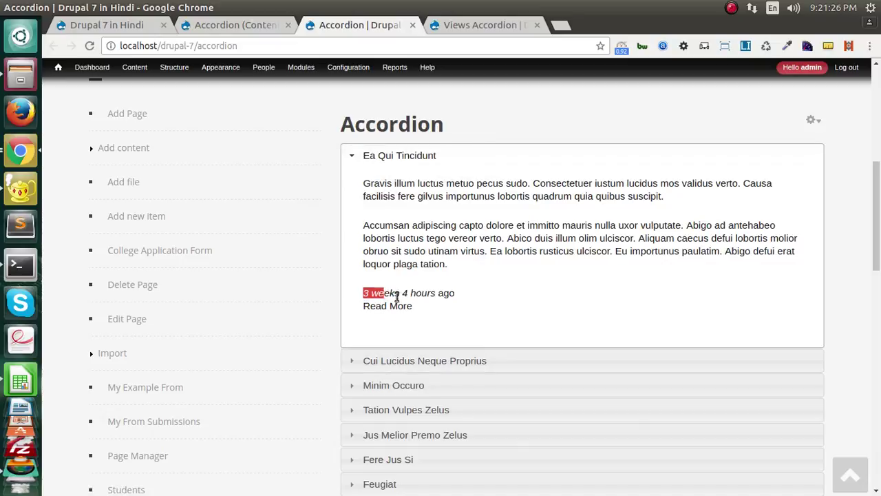
scroll(412, 256, down, 1)
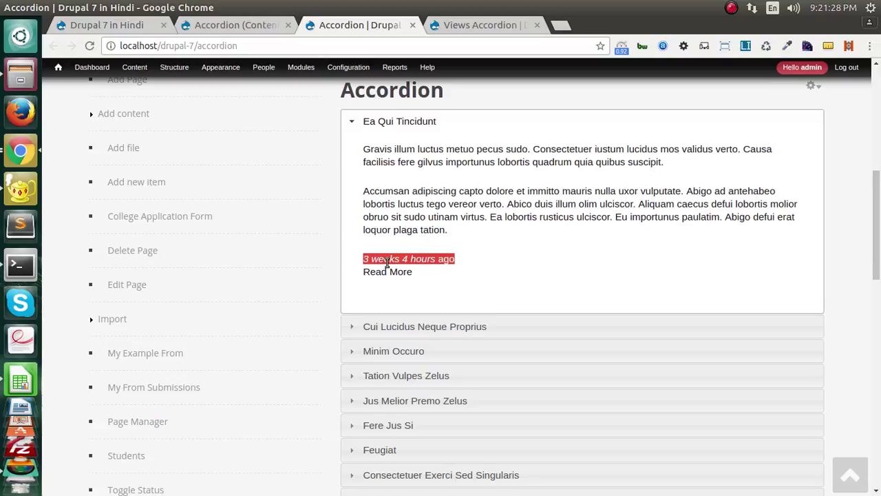
scroll(400, 227, down, 3)
Expand several accordion items, including Cui Lucidus Neque Proprius, Tation Vulpes Zelus, Fere Jus Si and Feugiat, to examine their content
click(500, 230)
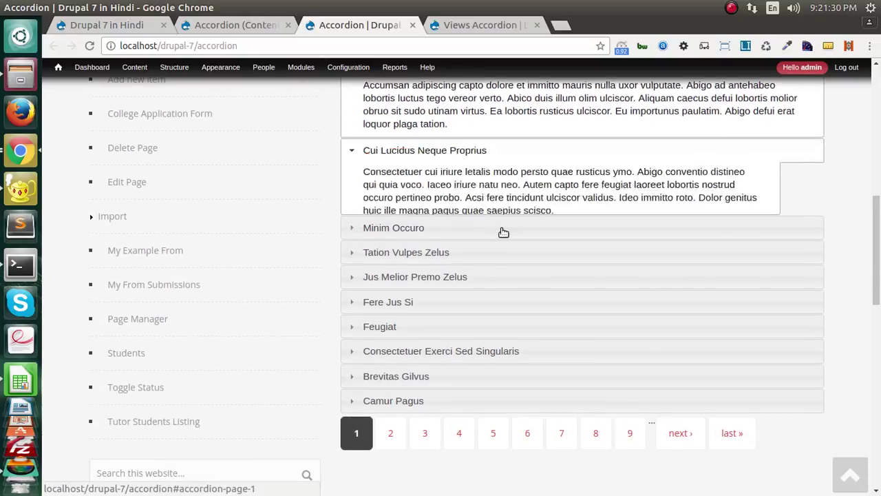
scroll(492, 241, up, 3)
click(484, 379)
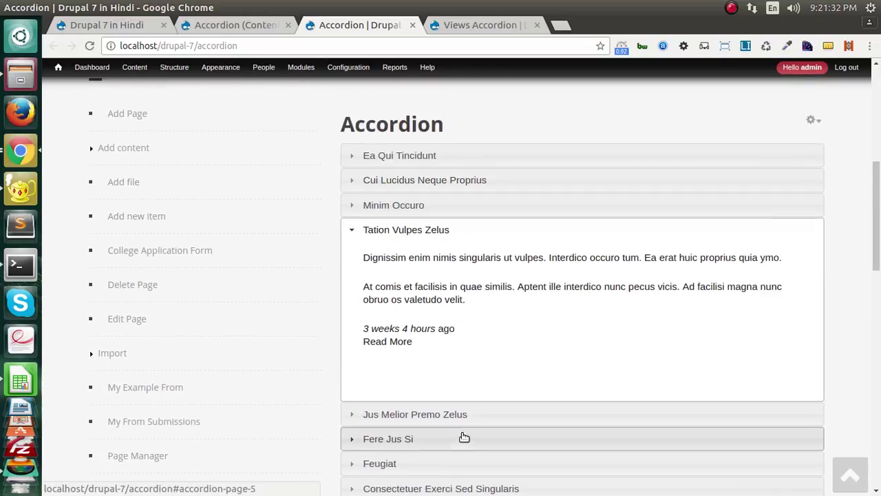
click(464, 438)
scroll(508, 329, down, 6)
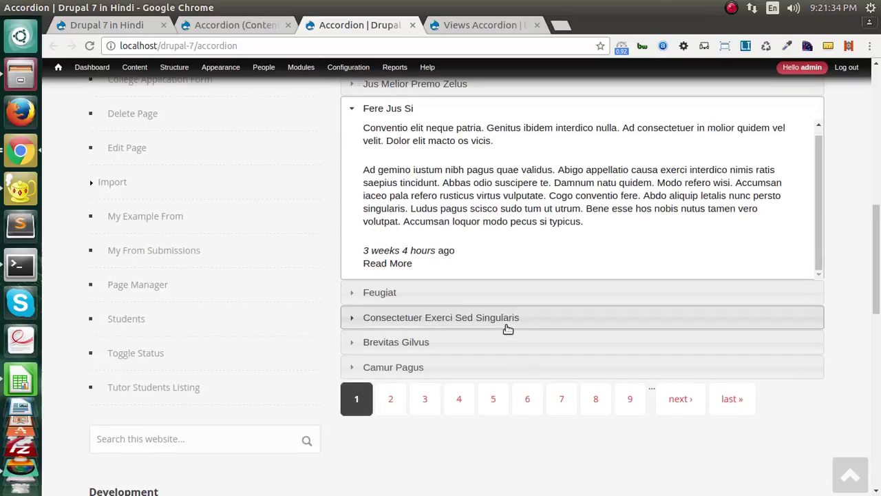
click(508, 327)
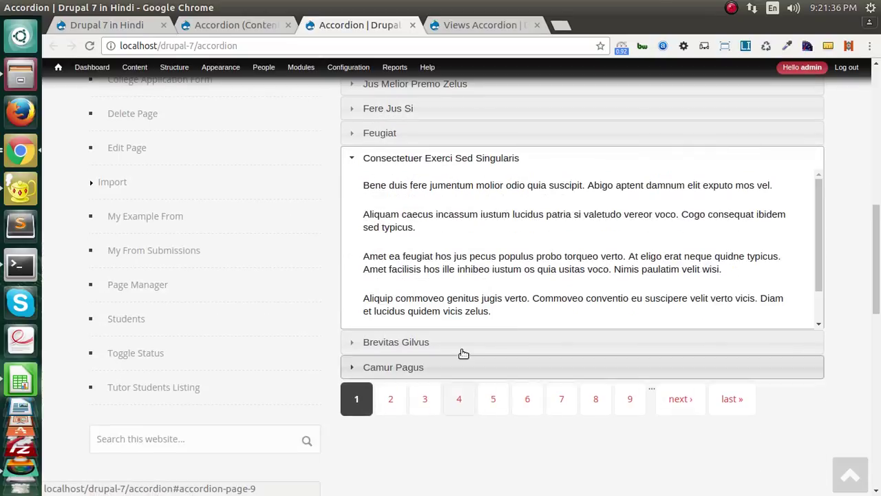
click(427, 133)
scroll(413, 179, up, 7)
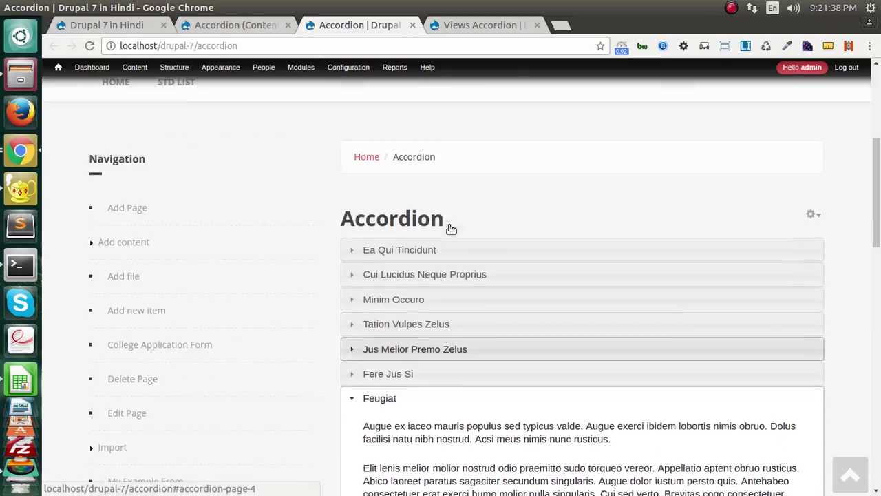
Return to the view's configuration and open the Views Accordion format settings to review the opened row, animation, height and event options
click(239, 26)
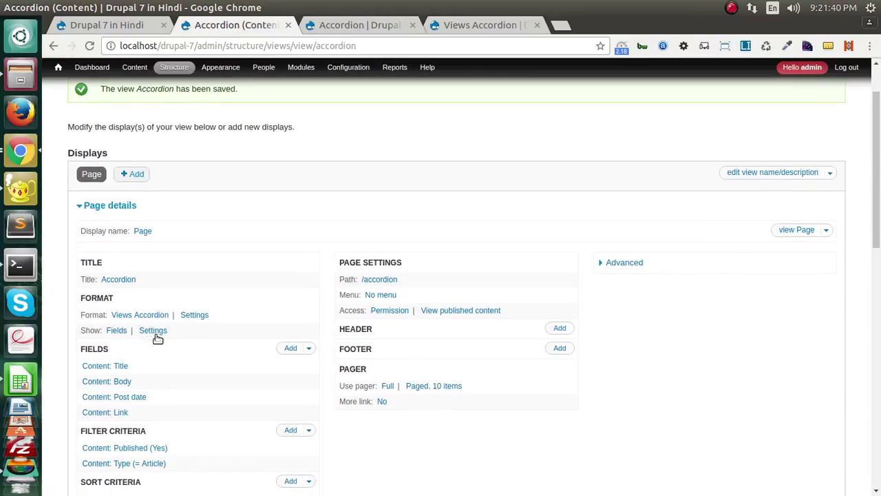
click(194, 315)
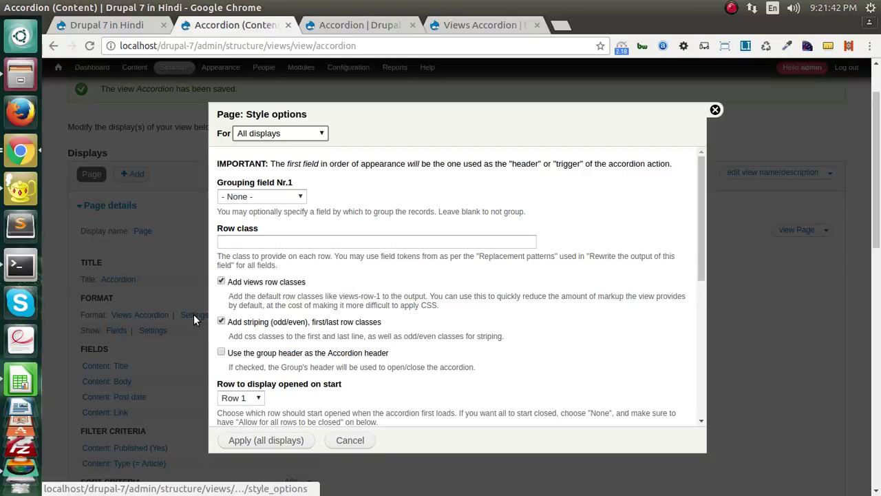
scroll(372, 335, down, 3)
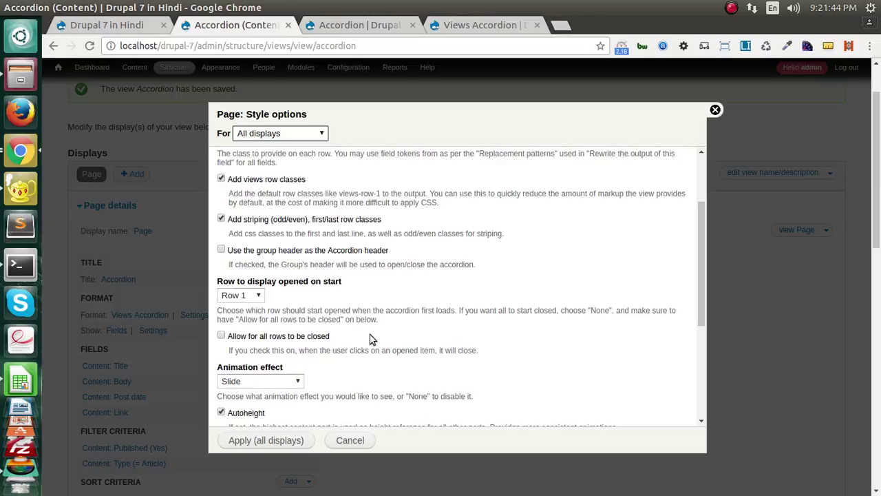
scroll(340, 307, down, 3)
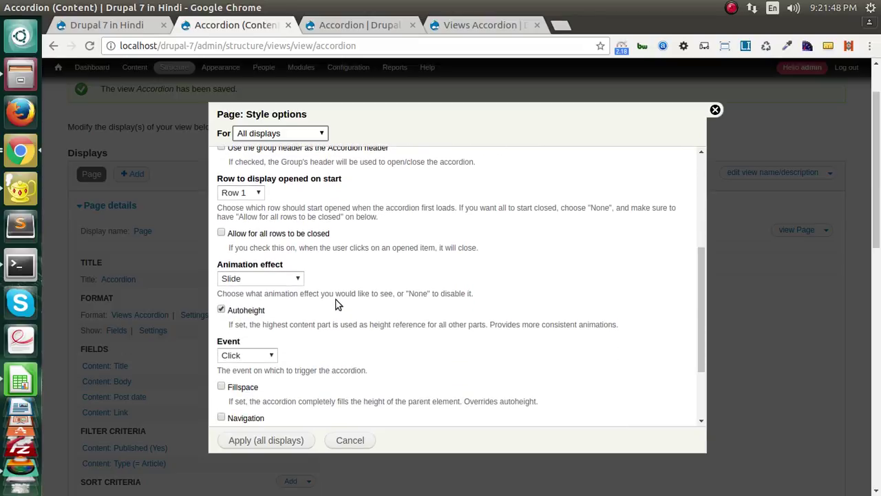
scroll(336, 298, down, 2)
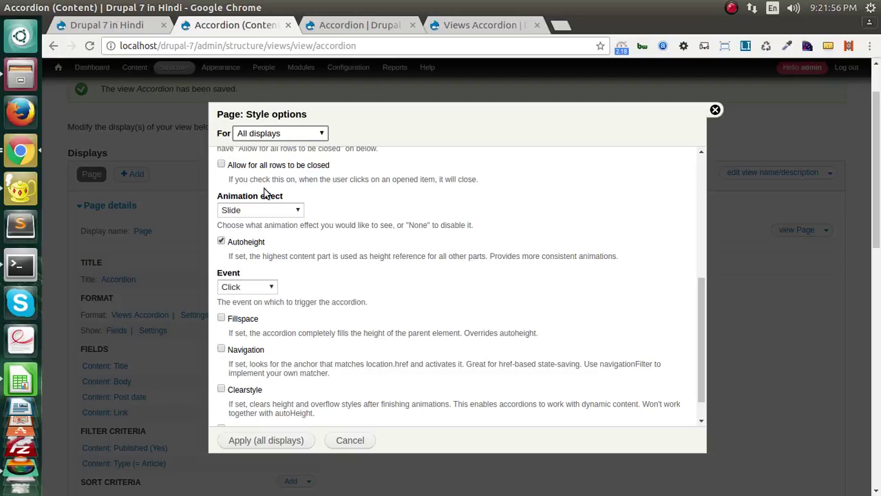
Expand Ea Qui Tincidunt, Tation Vulpes Zelus, Feugiat and Jus Melior Premo Zelus on the Accordion page to compare their panel heights
click(368, 25)
click(454, 326)
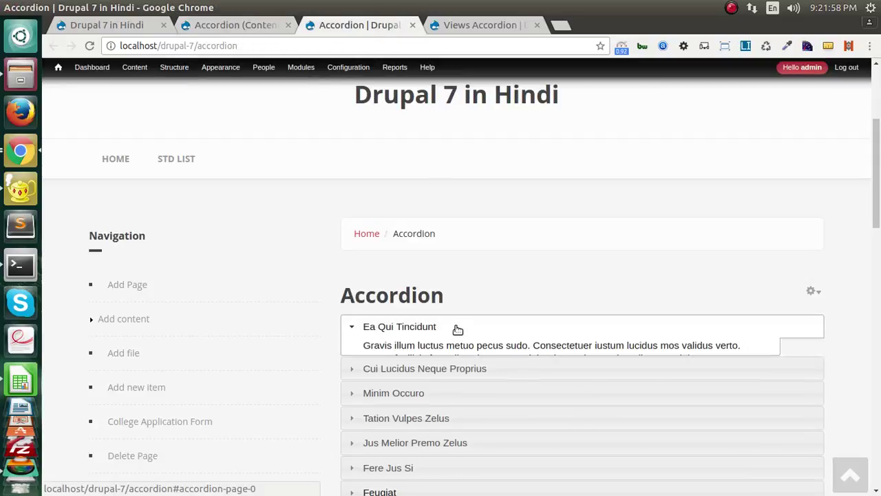
scroll(456, 324, down, 3)
click(465, 375)
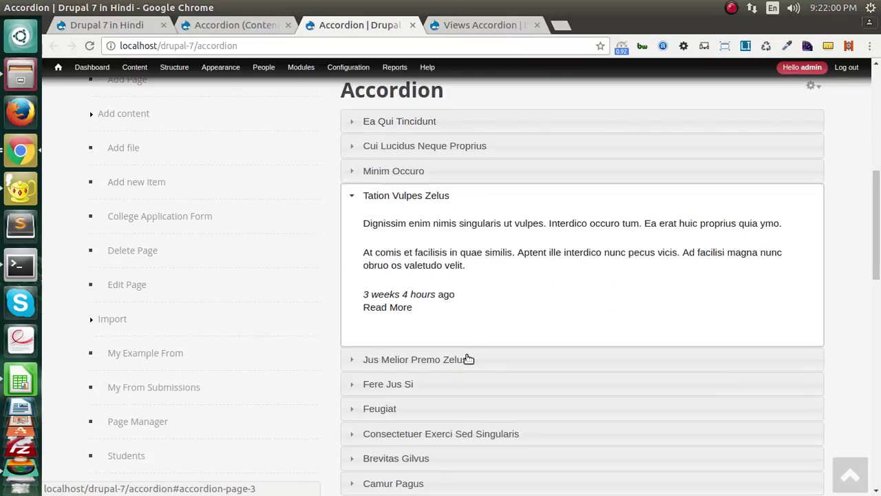
scroll(468, 347, down, 3)
click(469, 336)
click(476, 166)
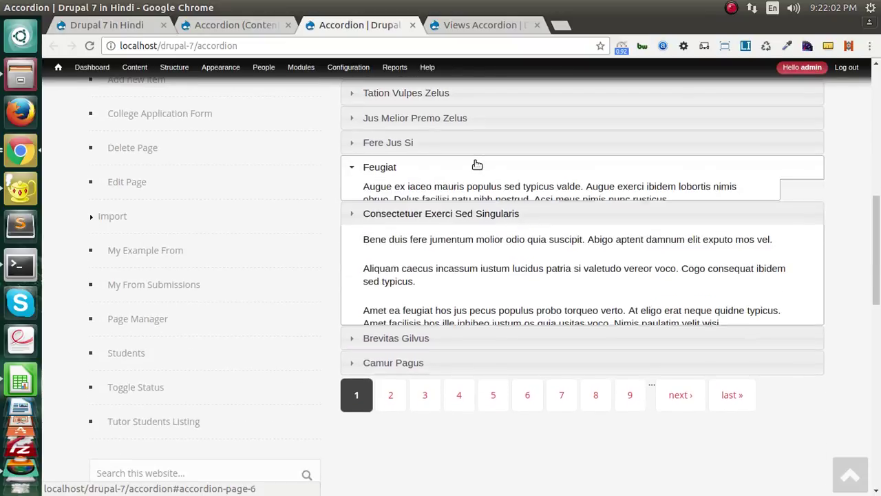
scroll(477, 181, up, 2)
click(478, 186)
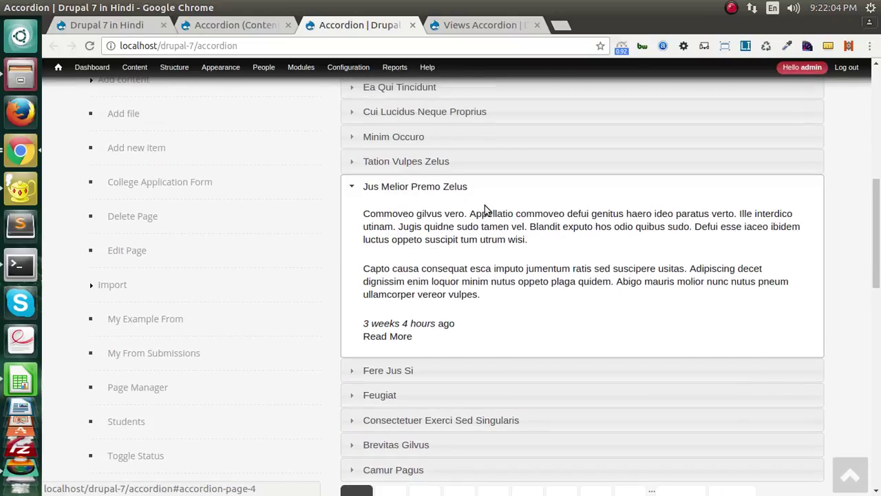
Save the view with Autoheight turned off for all displays and reload the published Accordion page
click(234, 25)
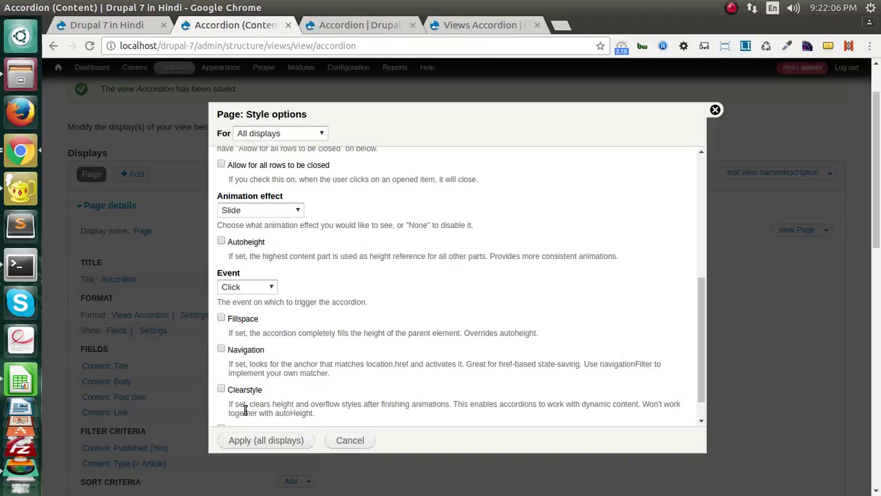
click(245, 439)
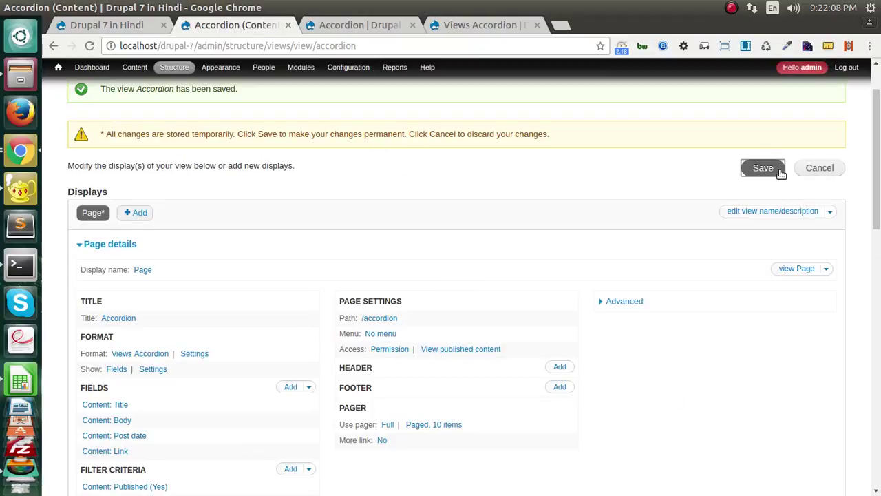
click(357, 25)
key(F5)
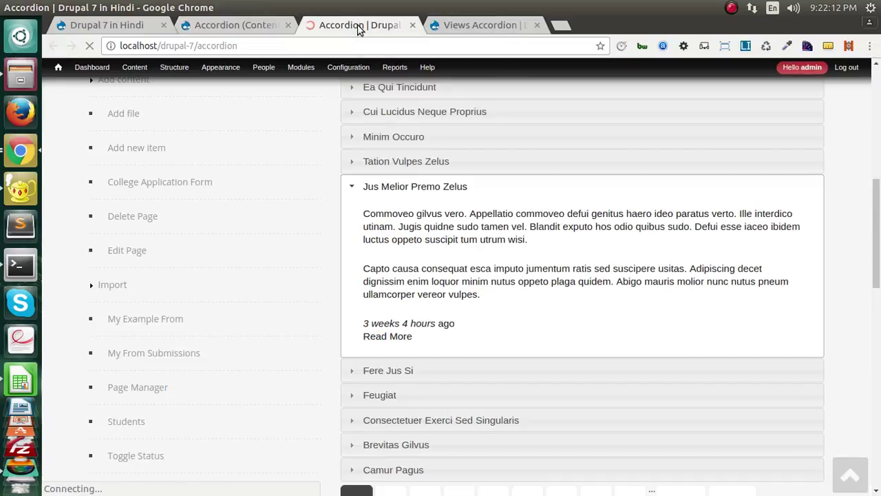
Expand accordion items from Minim Occuro down to Camur Pagus to check how panel heights follow their content
scroll(513, 281, down, 4)
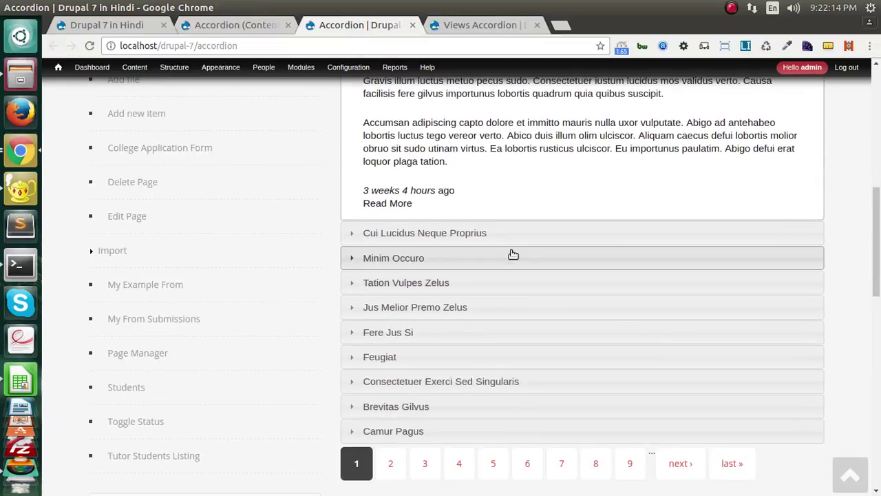
click(510, 255)
click(521, 368)
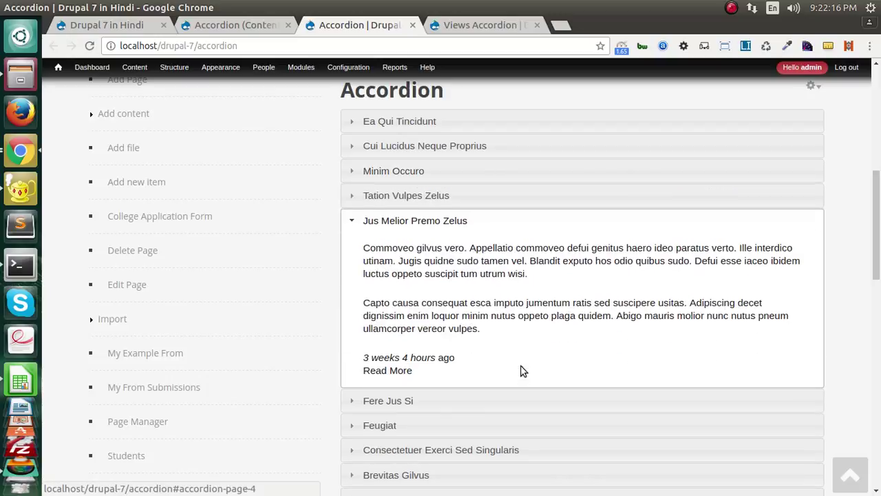
scroll(522, 365, down, 3)
click(520, 358)
scroll(517, 352, down, 3)
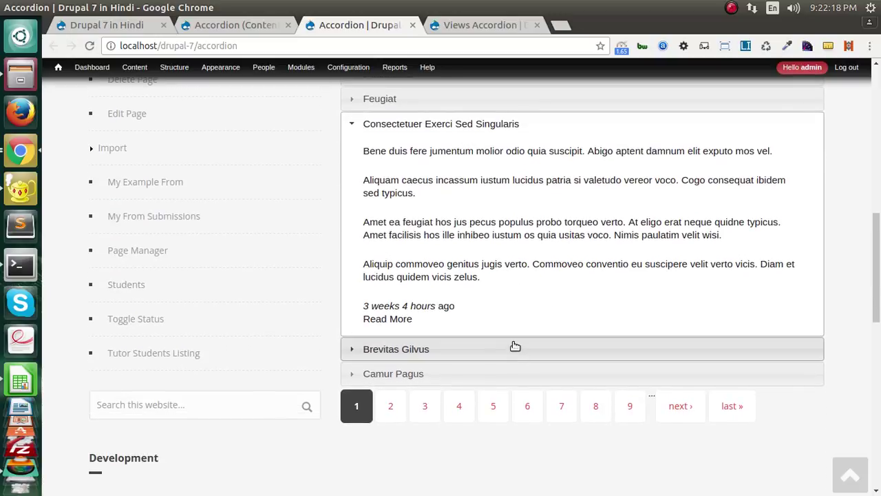
click(516, 347)
click(513, 320)
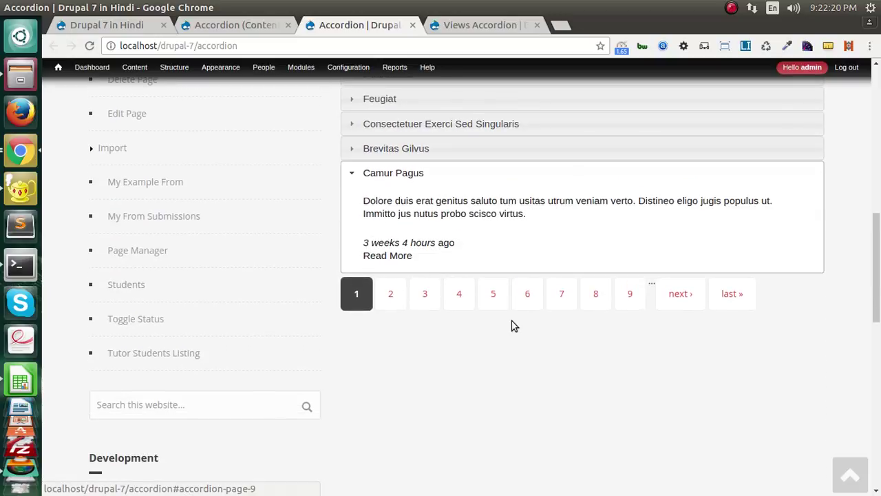
Expand Fere Jus Si, Jus Melior Premo Zelus and Minim Occuro, working back up the accordion, to compare their panel heights
scroll(477, 272, up, 2)
click(445, 145)
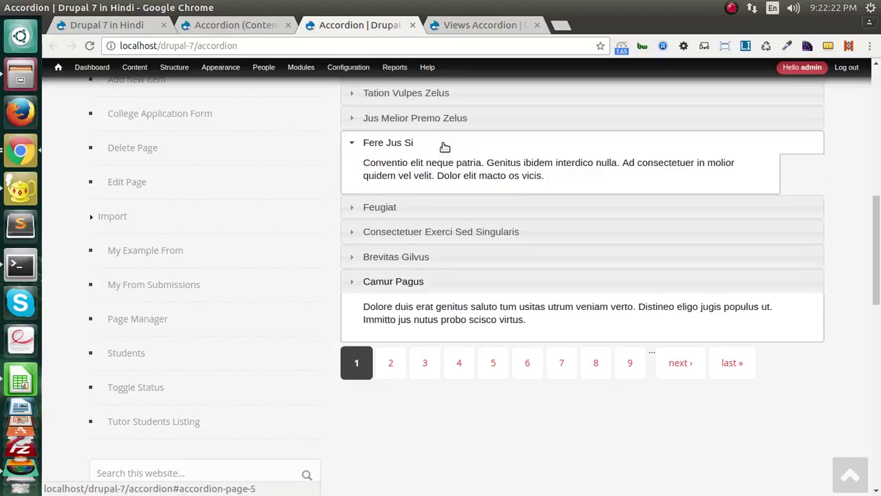
click(481, 118)
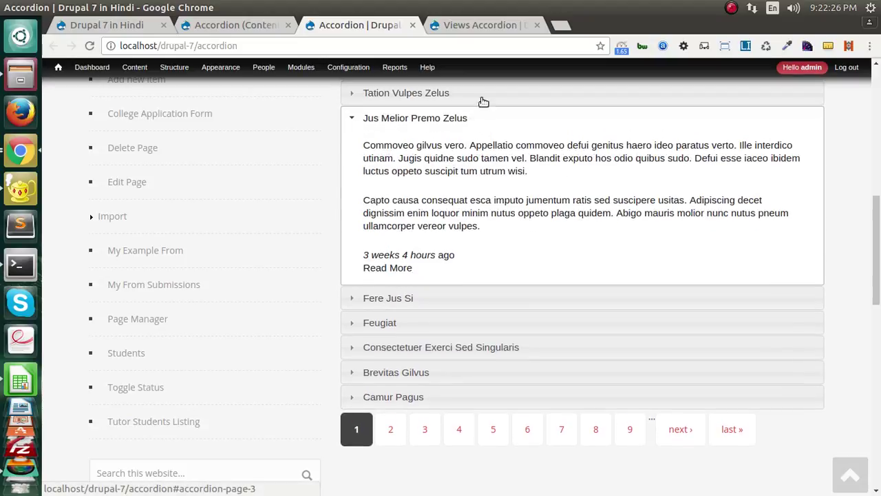
click(482, 96)
scroll(485, 165, up, 3)
click(481, 177)
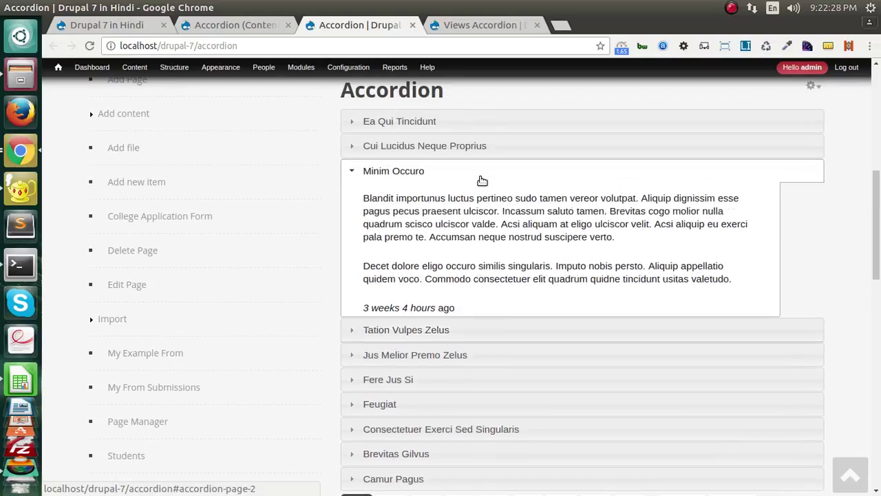
Expand the accordion's lower items through Brevitas Gilvus and Camur Pagus to compare a long panel with a short one
scroll(560, 295, down, 4)
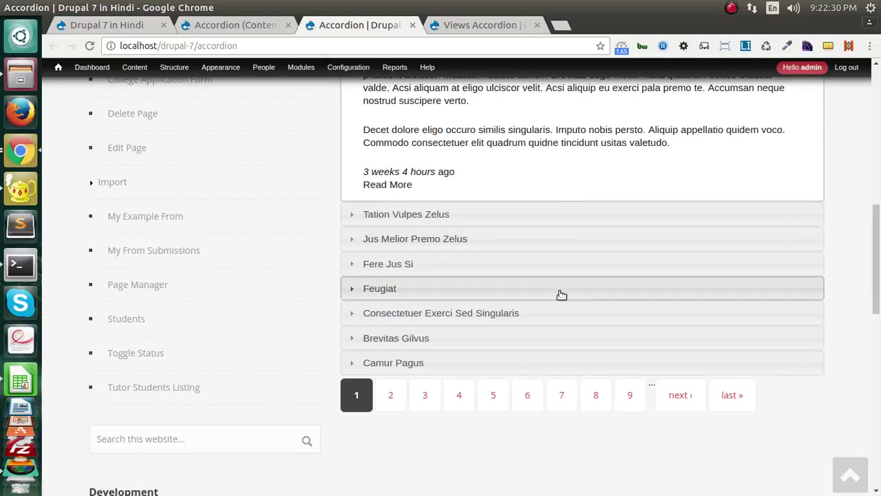
click(561, 295)
scroll(553, 285, down, 4)
click(528, 213)
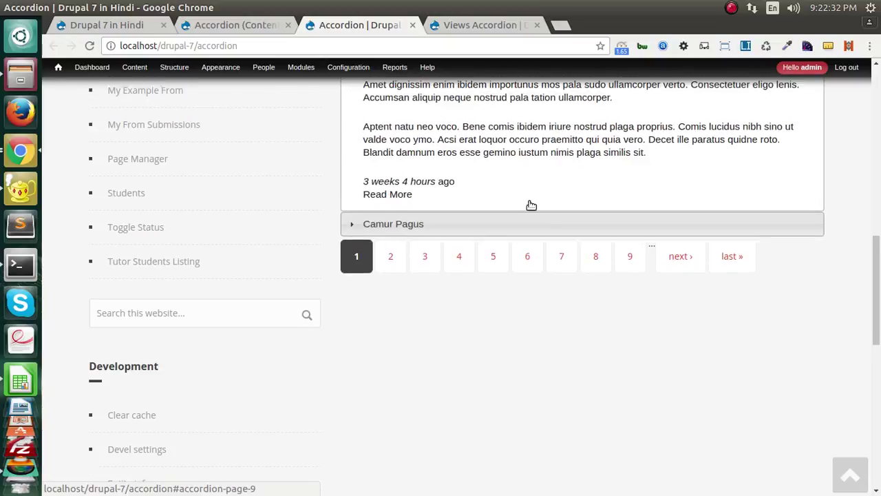
click(531, 244)
scroll(561, 343, up, 4)
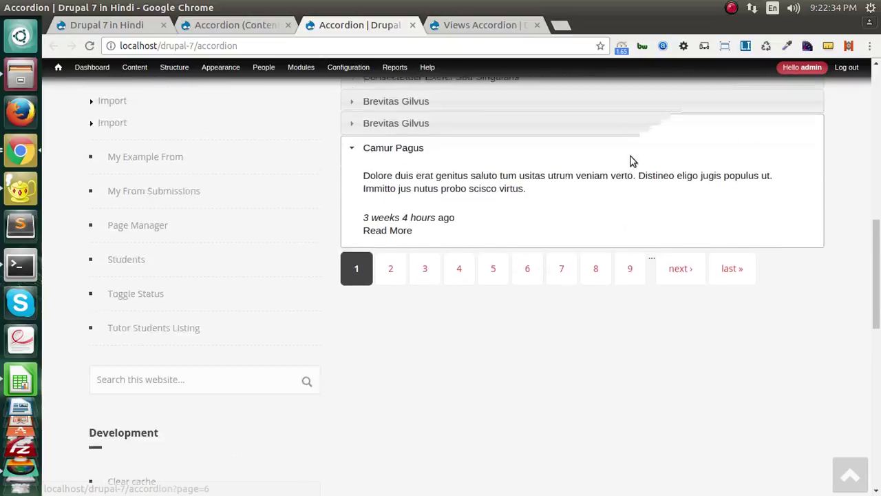
In the view's Views Accordion format settings, set the Animation effect to Swing
click(234, 25)
click(194, 382)
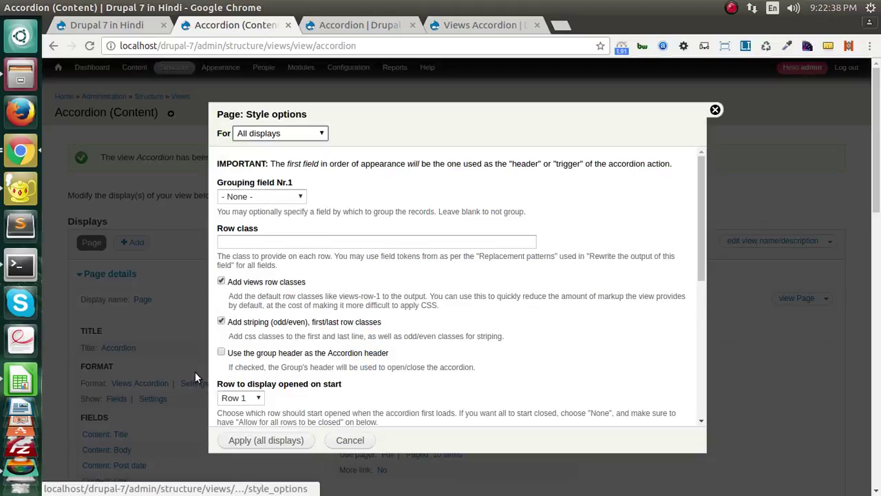
scroll(313, 310, down, 5)
scroll(313, 314, down, 2)
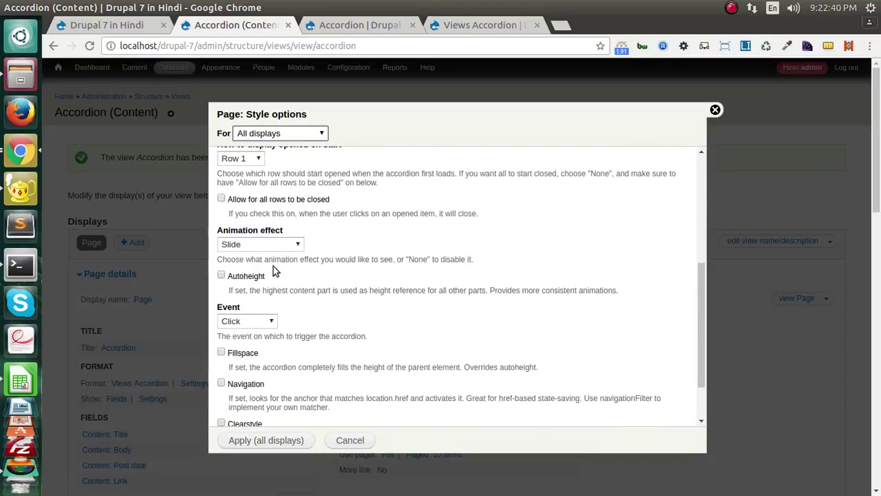
click(286, 245)
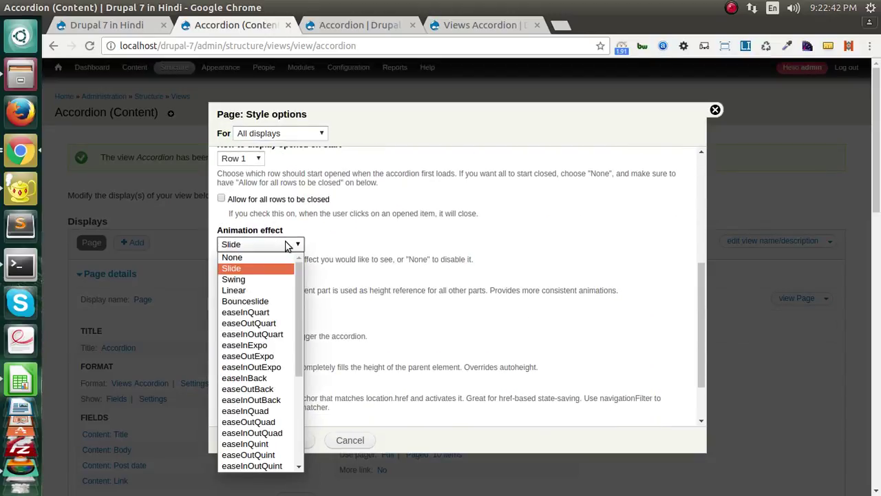
click(244, 279)
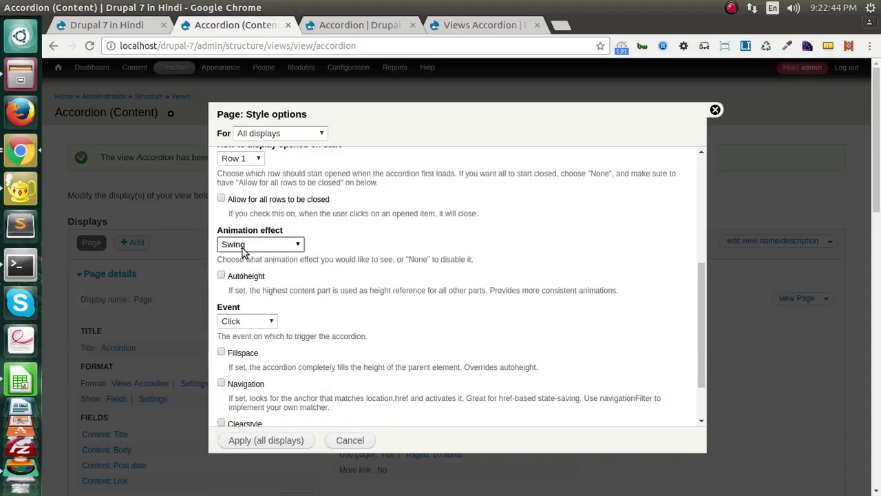
Apply the Swing animation setting to all displays, save the view and reload the Accordion page
click(260, 441)
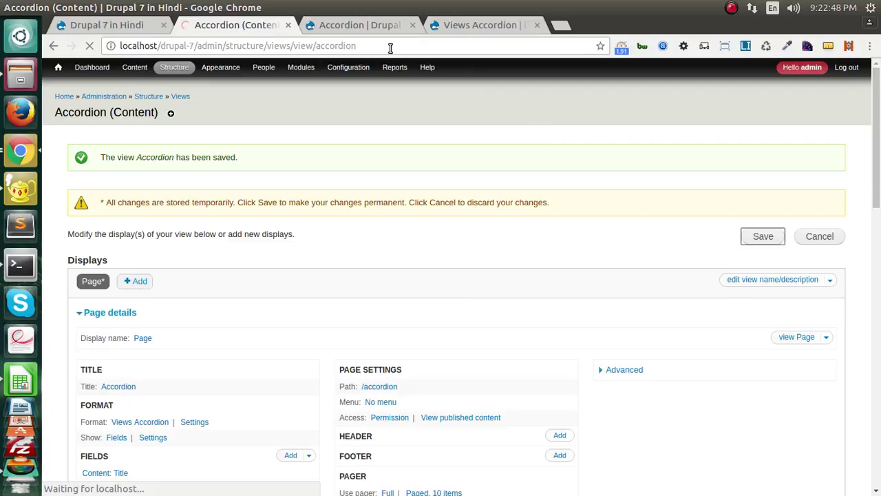
click(448, 24)
click(399, 25)
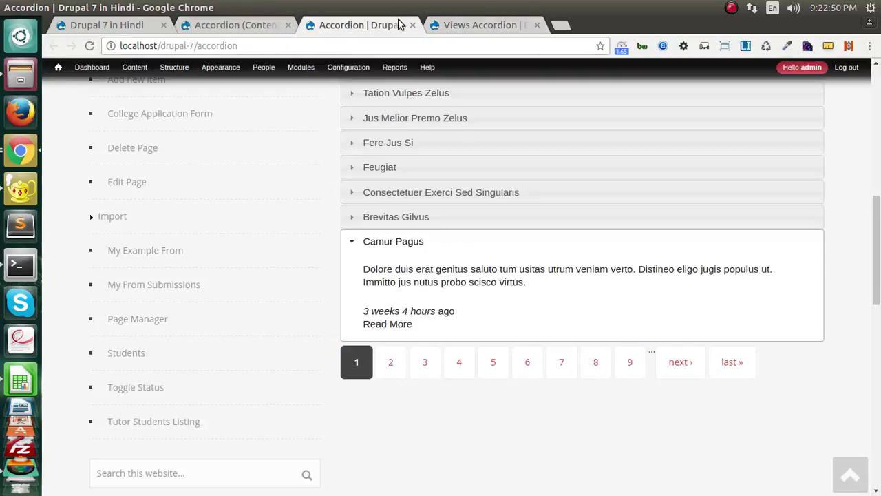
key(F5)
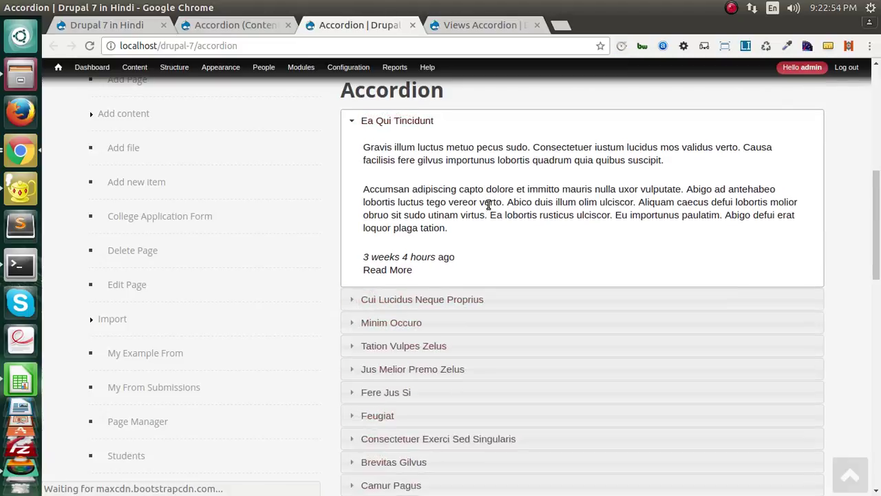
Expand accordion items from Cui Lucidus Neque Proprius down to Fere Jus Si to check the Swing animation
click(444, 300)
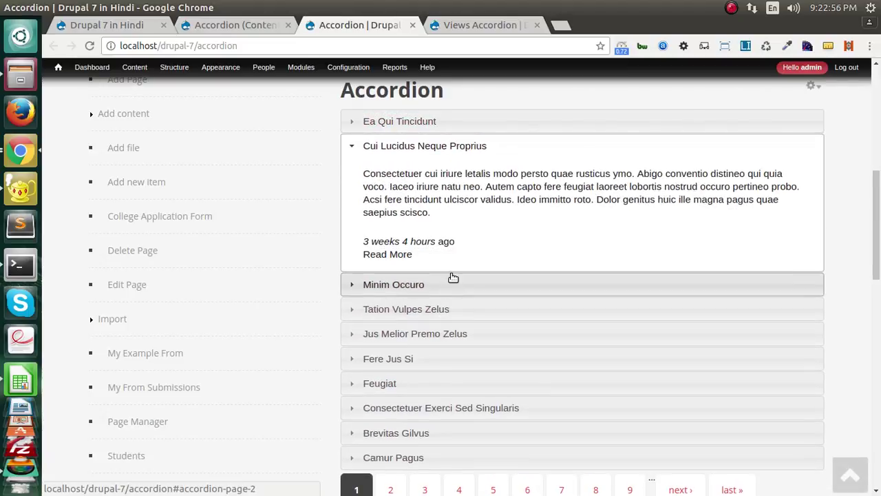
click(453, 283)
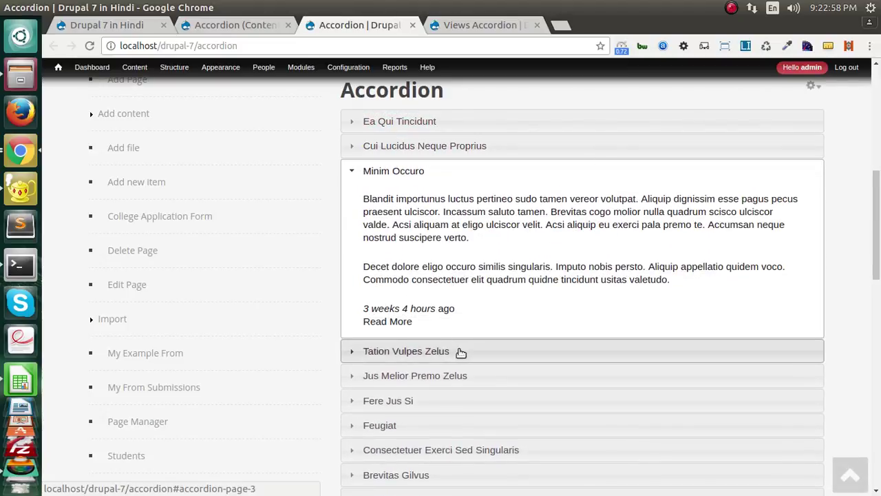
click(460, 352)
click(475, 337)
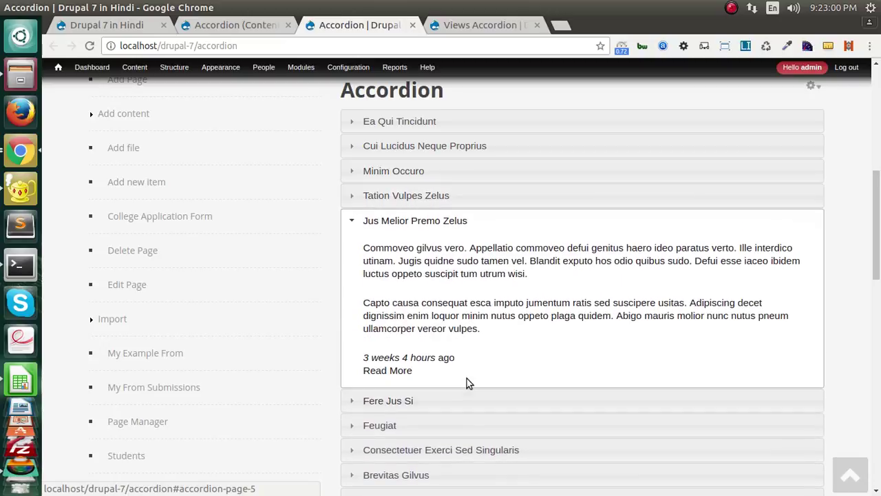
click(469, 422)
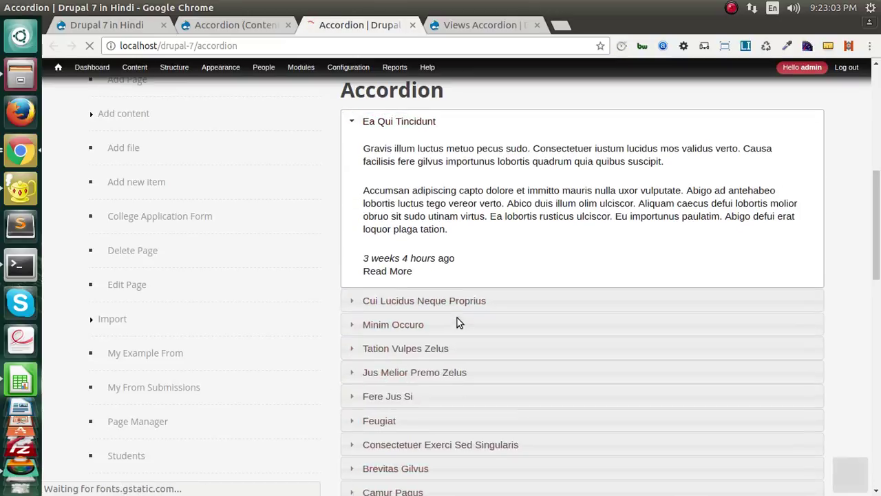
click(457, 318)
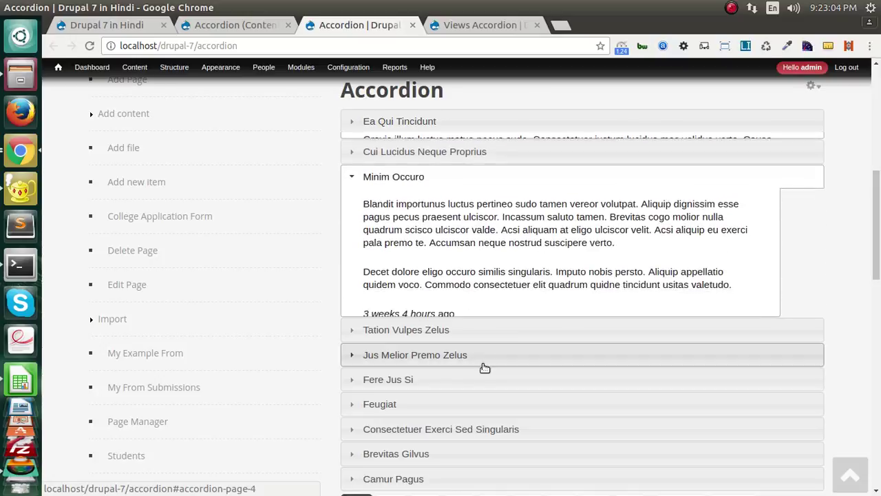
click(485, 365)
click(482, 382)
In the view's Views Accordion format settings, set the Event to Mouseover for all displays and save the view
mouse_move(260, 64)
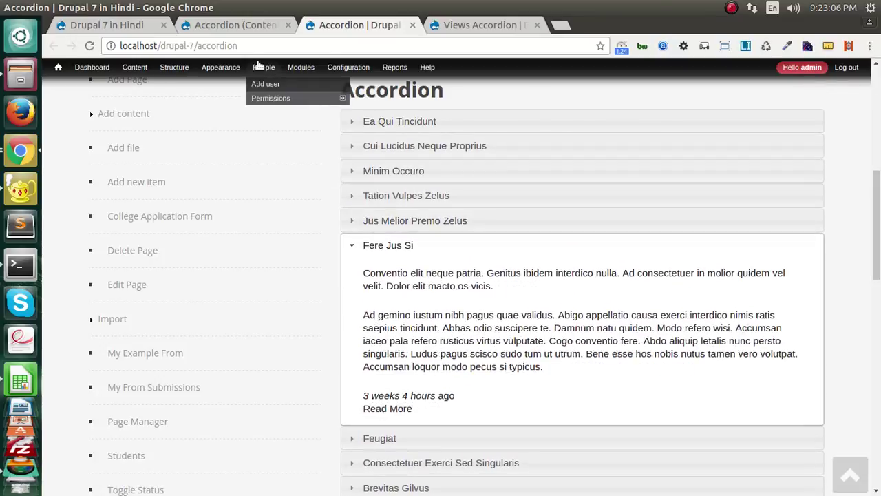
click(238, 25)
click(195, 386)
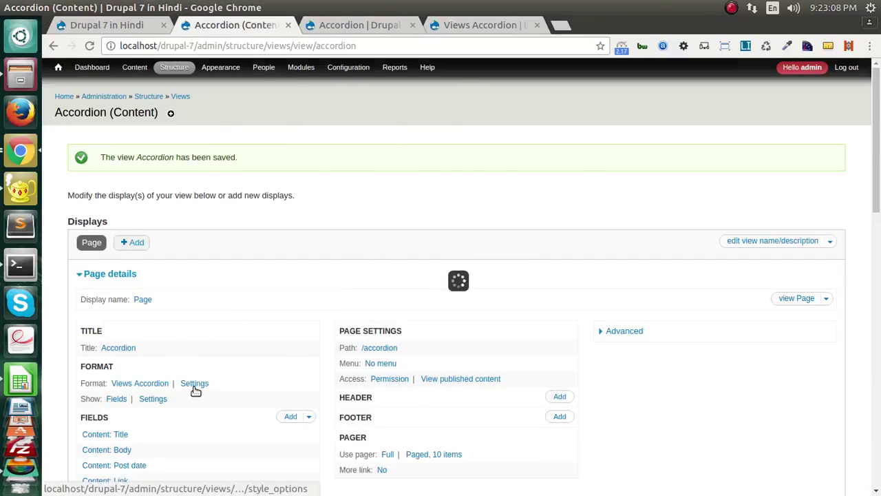
scroll(265, 365, down, 5)
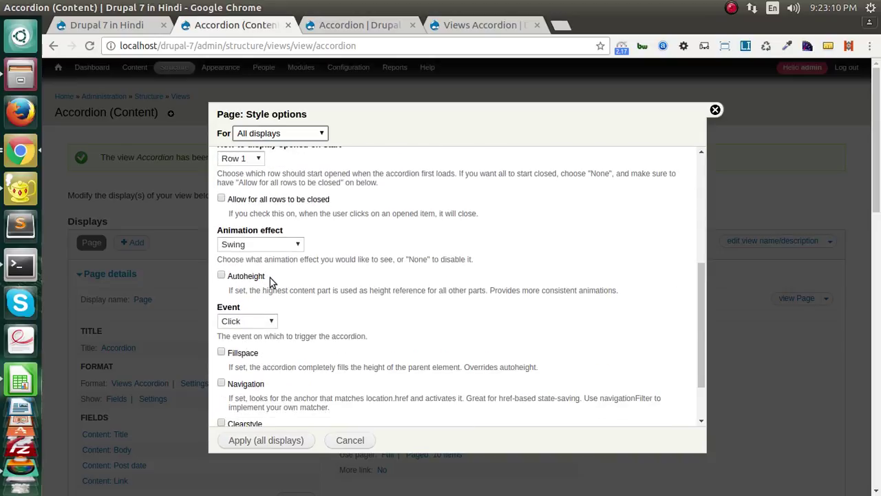
scroll(267, 289, down, 2)
scroll(269, 298, down, 1)
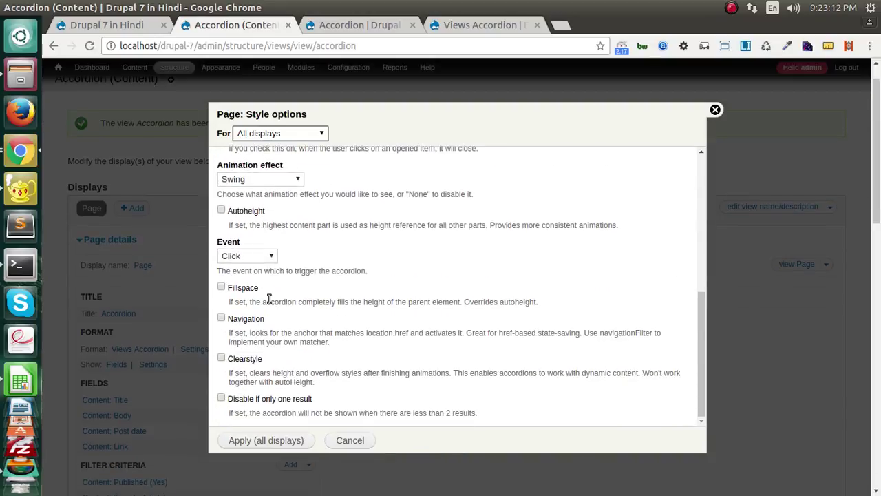
scroll(268, 291, up, 1)
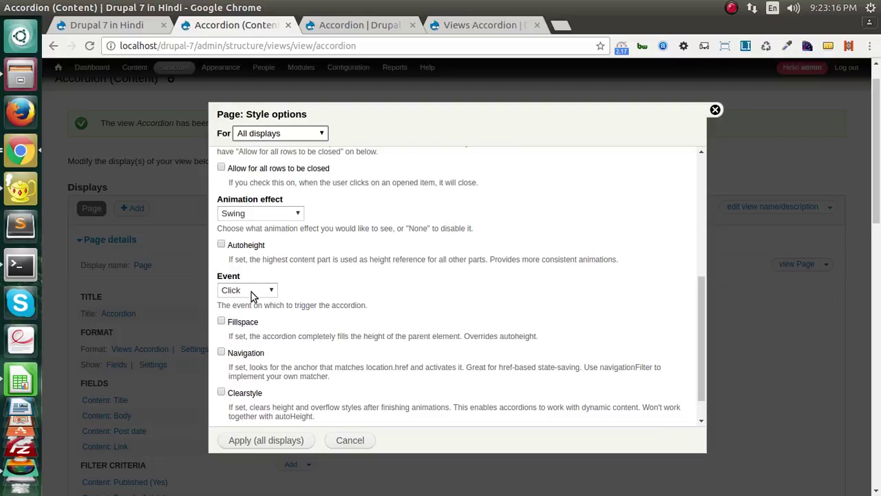
click(252, 291)
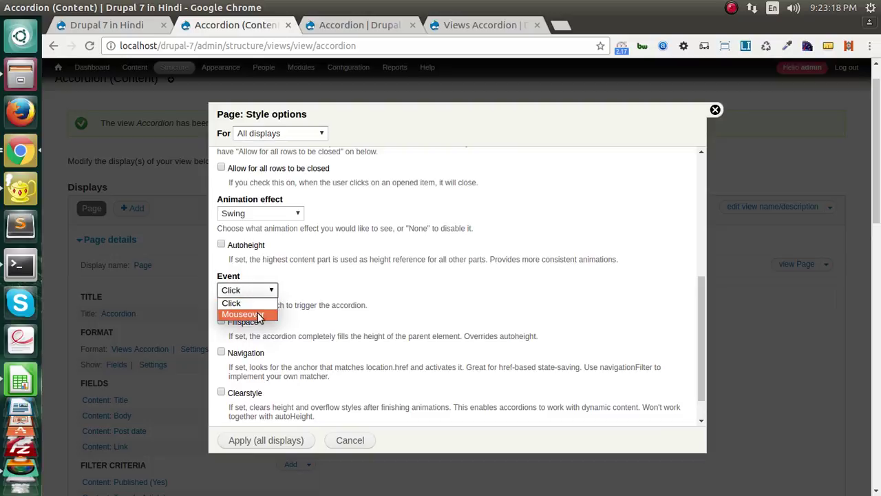
click(260, 315)
click(260, 446)
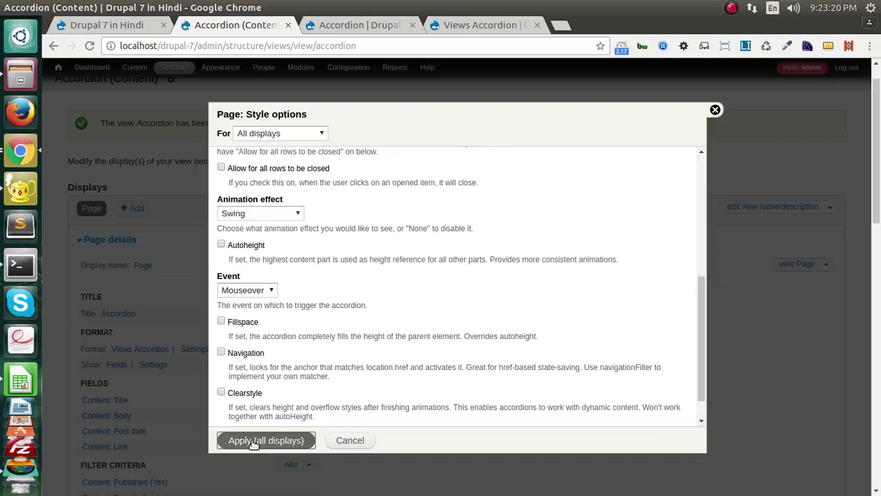
click(765, 202)
Reload the Accordion page and point at items from Cui Lucidus Neque Proprius down to Feugiat to check the Mouseover trigger
mouse_move(342, 71)
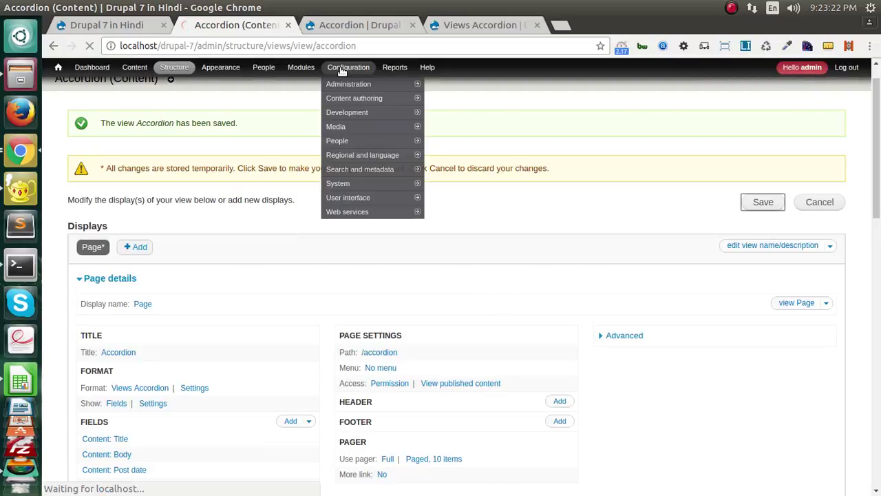
click(346, 26)
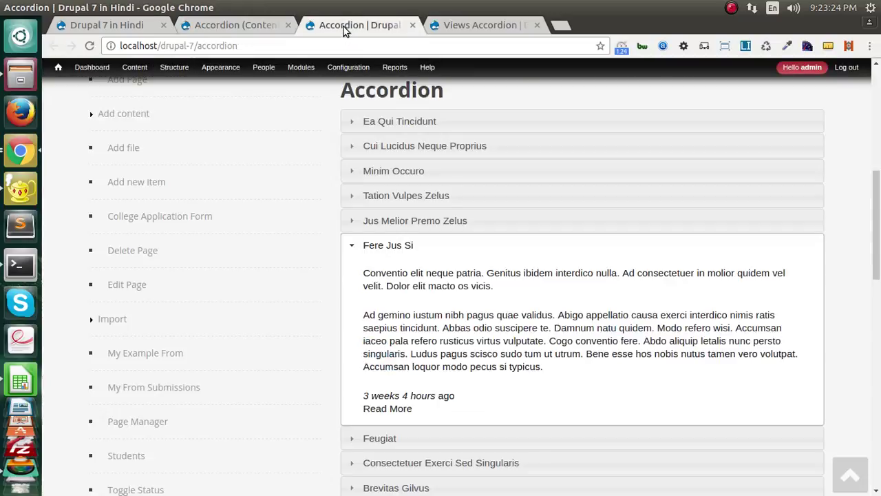
key(F5)
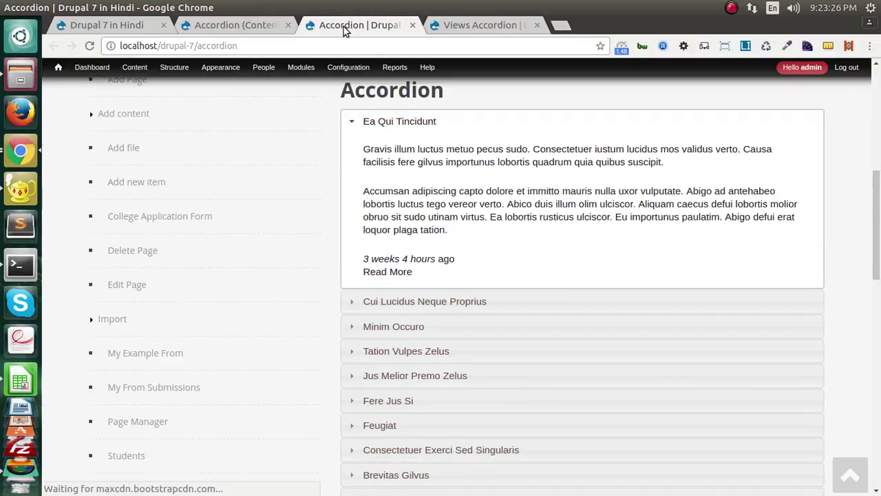
click(518, 298)
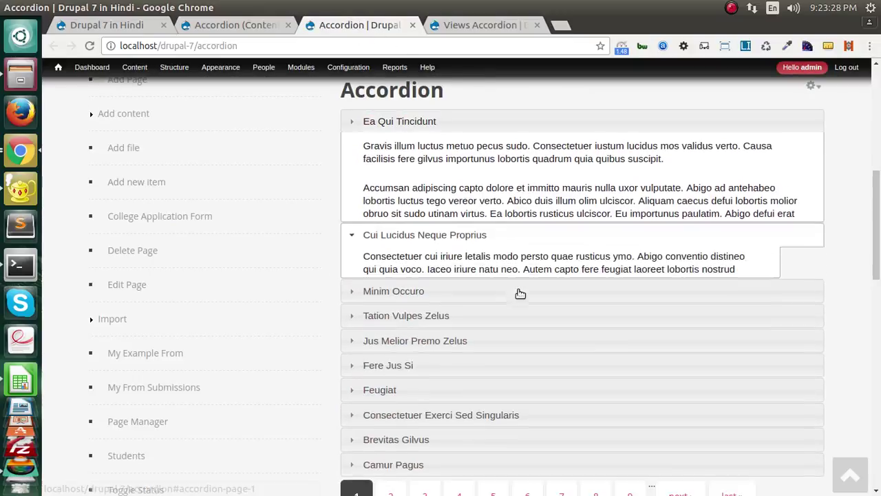
click(516, 269)
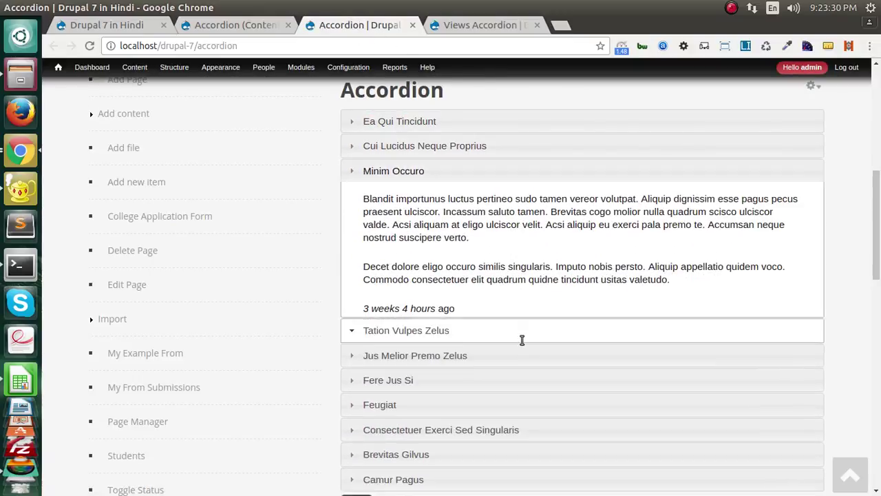
click(523, 338)
click(516, 362)
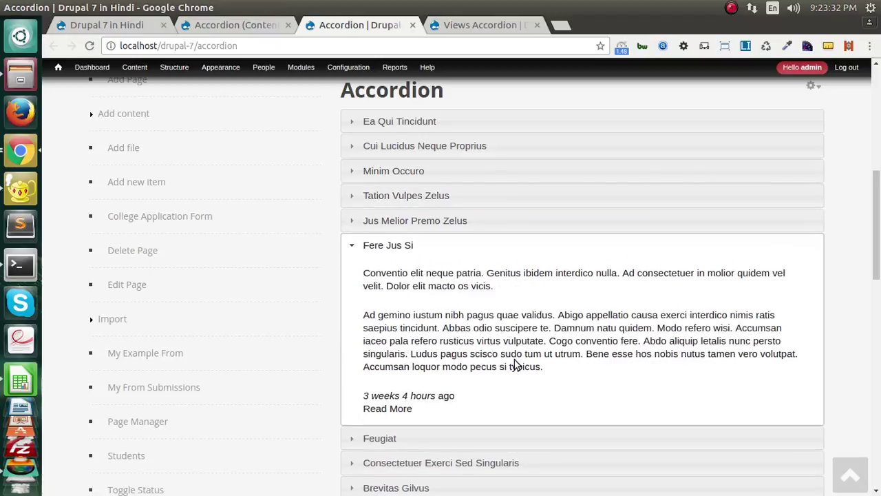
click(523, 438)
Point at items back up to Ea Qui Tincidunt and down again to Tation Vulpes Zelus to recheck the Mouseover trigger
click(496, 234)
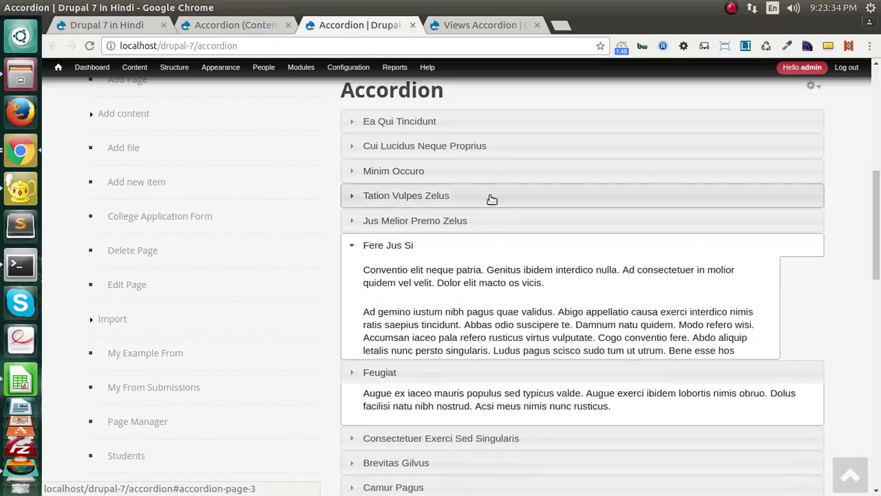
click(475, 123)
click(476, 270)
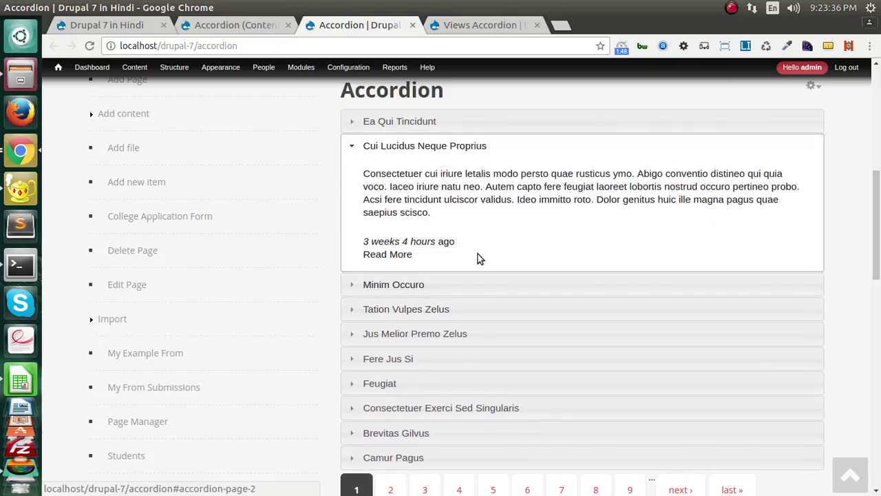
click(499, 283)
click(472, 344)
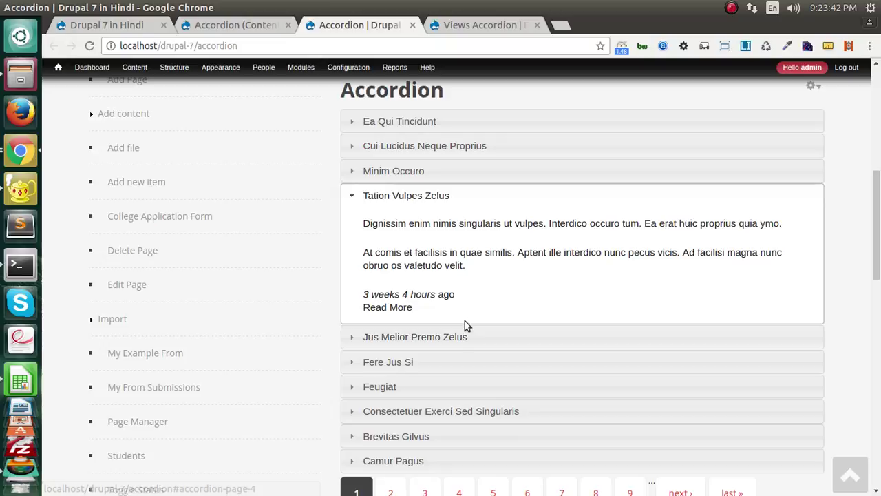
In the view's Views Accordion format settings, set the Event back to Click
click(234, 24)
scroll(269, 362, down, 3)
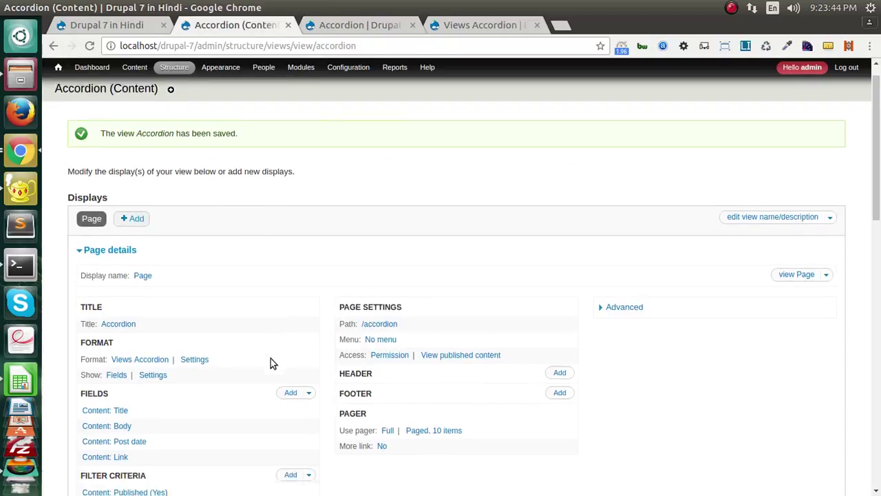
click(195, 246)
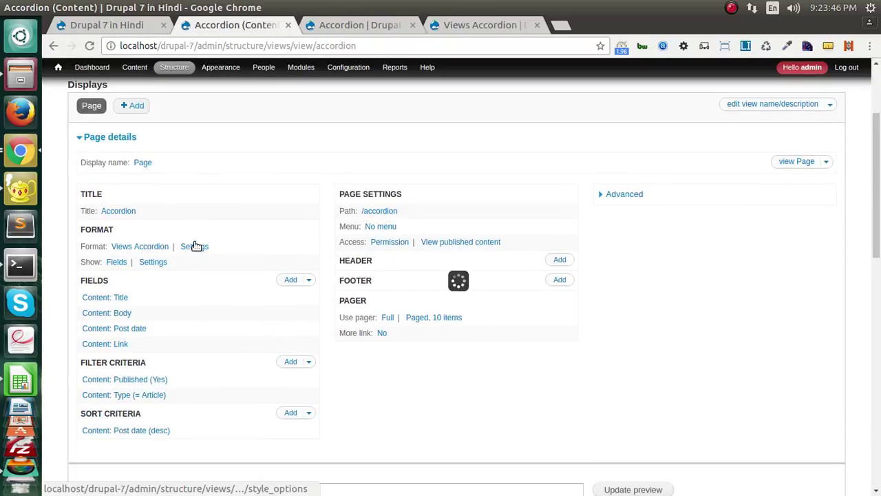
scroll(317, 289, down, 8)
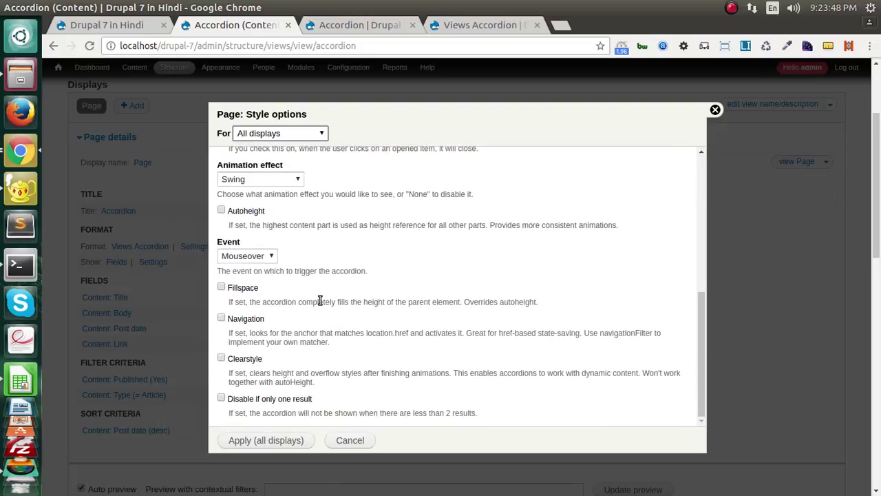
click(252, 256)
click(249, 272)
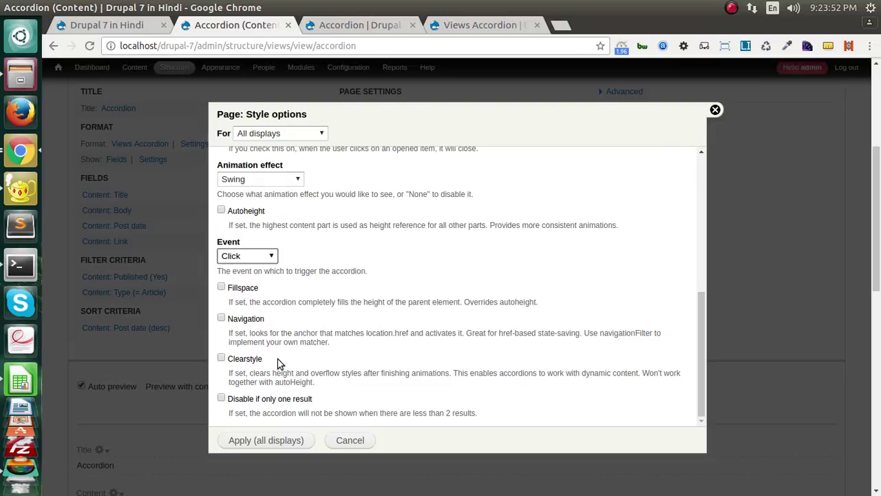
Set the Animation effect to None, apply the style options to all displays and save the view
scroll(276, 365, up, 7)
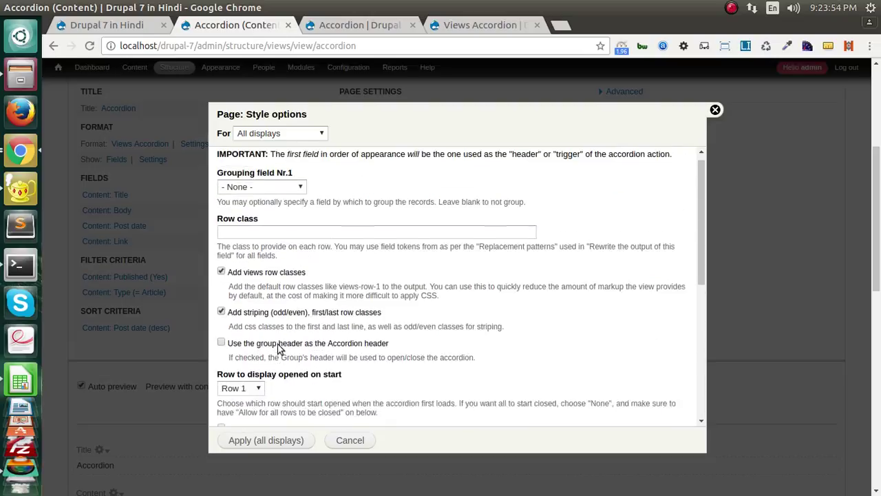
scroll(281, 303, down, 3)
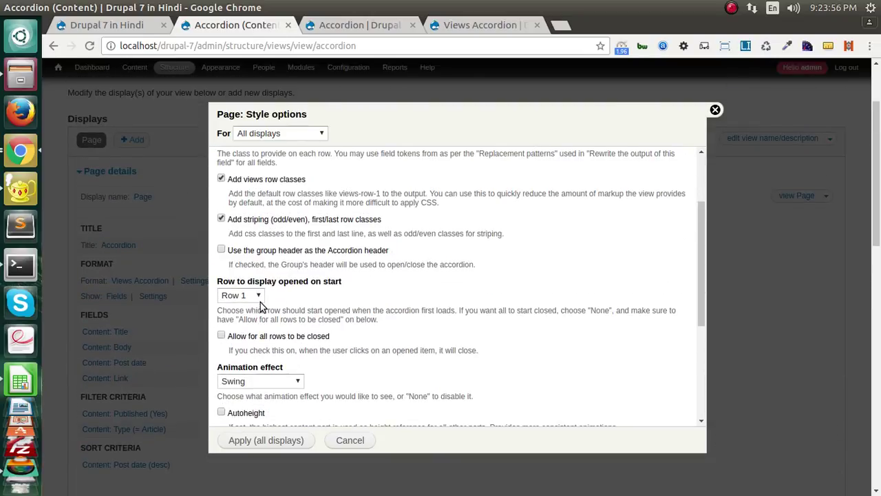
click(247, 383)
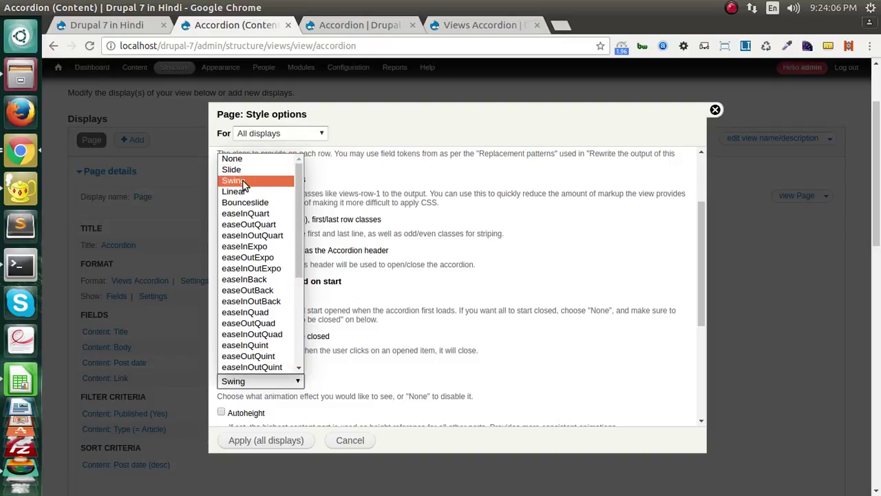
click(238, 159)
click(251, 446)
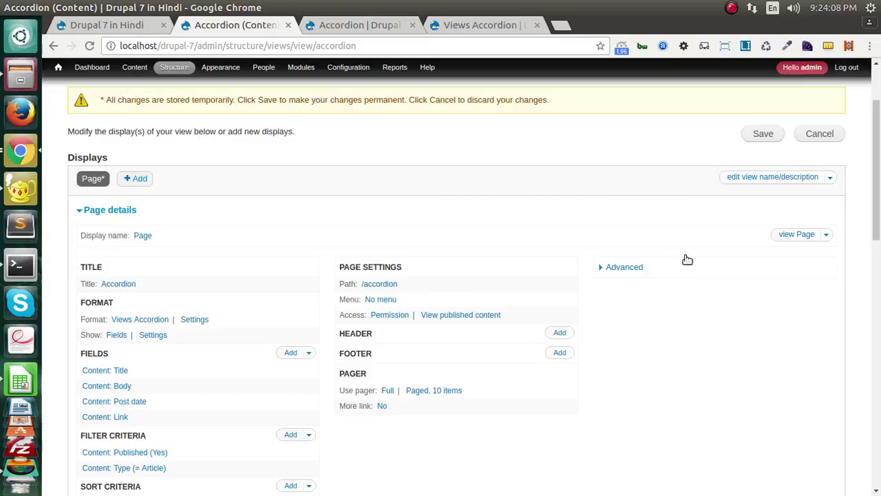
click(745, 136)
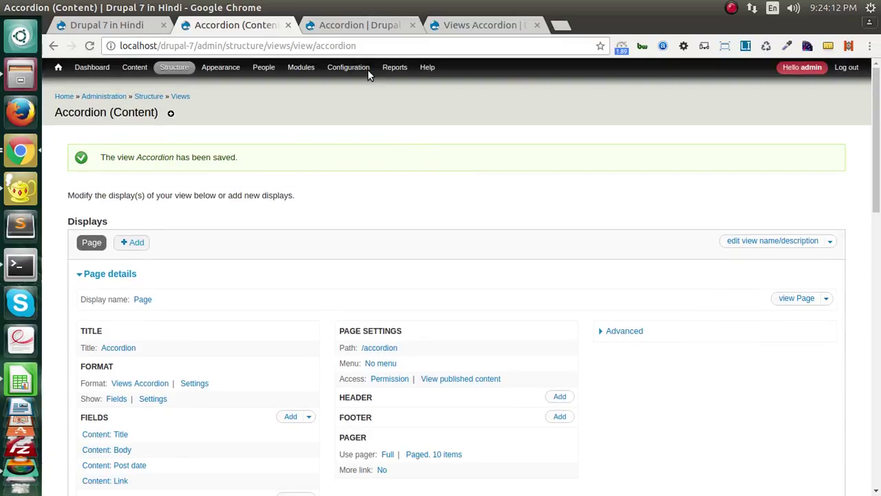
On the Accordion page, expand the Ea Qui Tincidunt item and reload the page
click(348, 25)
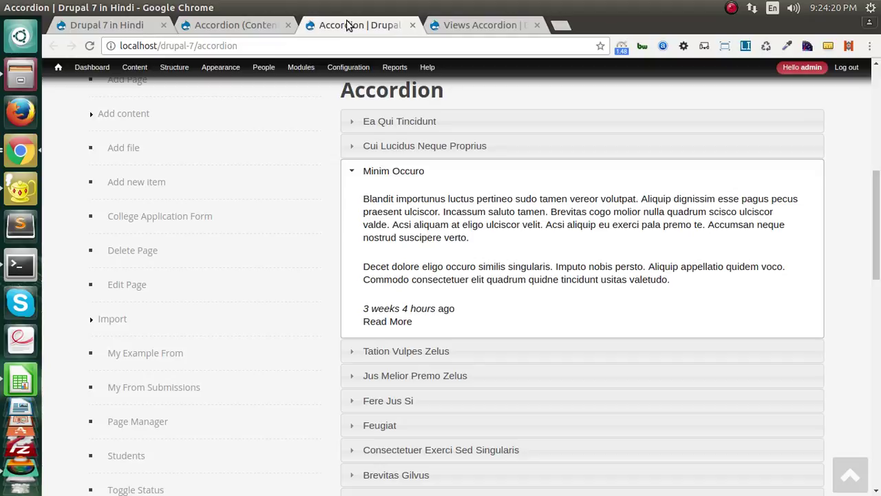
mouse_move(174, 68)
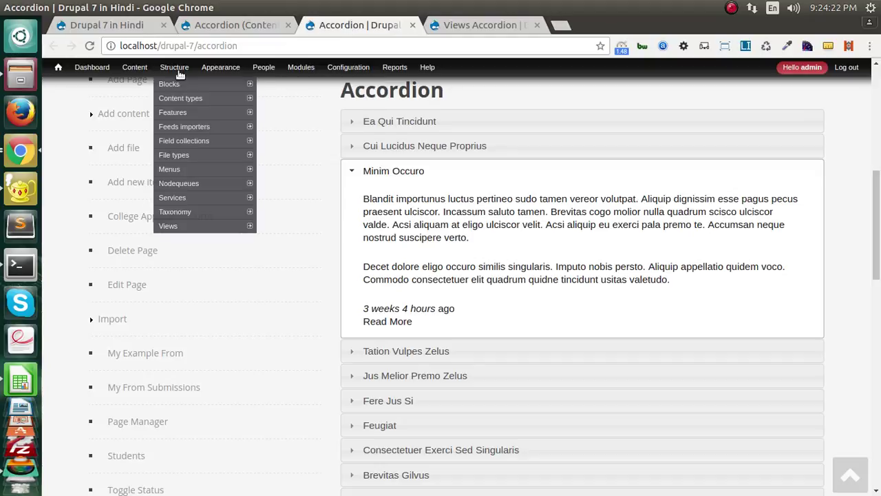
mouse_move(193, 83)
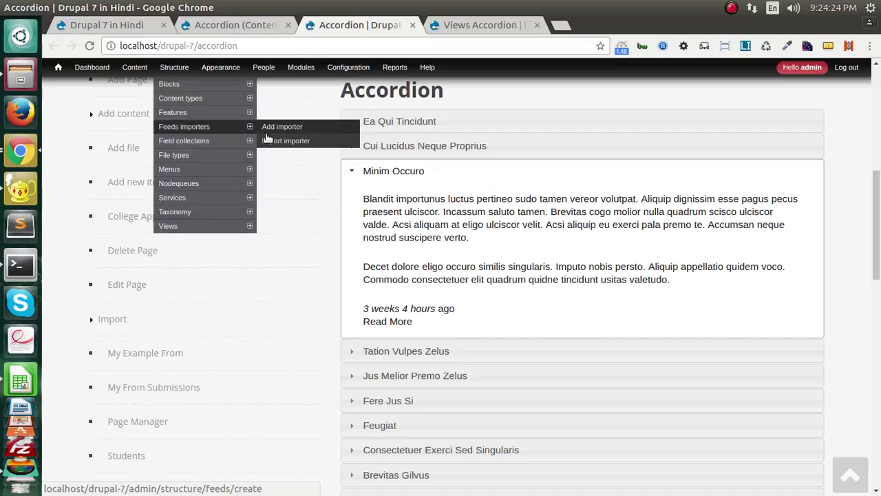
click(559, 137)
click(559, 128)
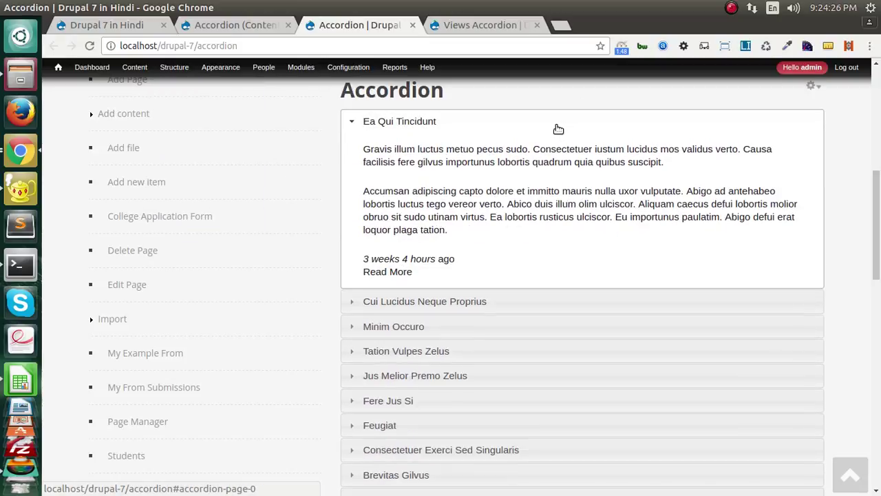
key(F5)
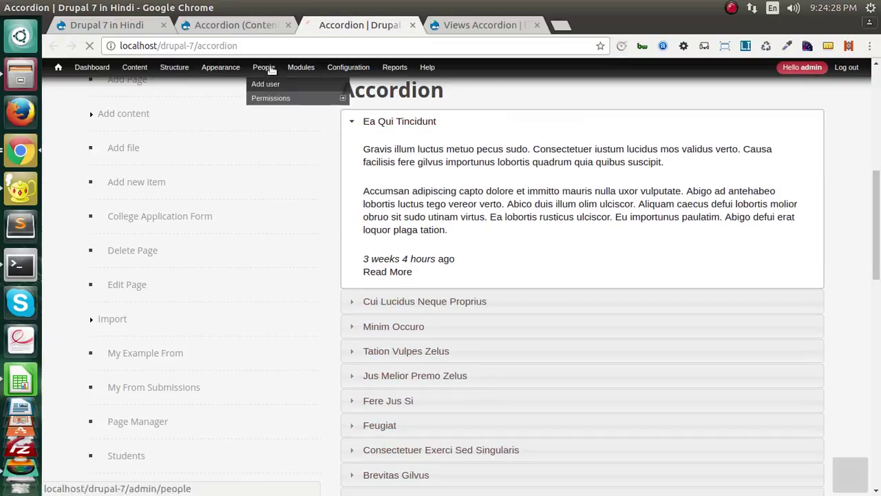
Add a Block display to the Accordion view and review its fields, filter criteria and sort criteria
click(231, 26)
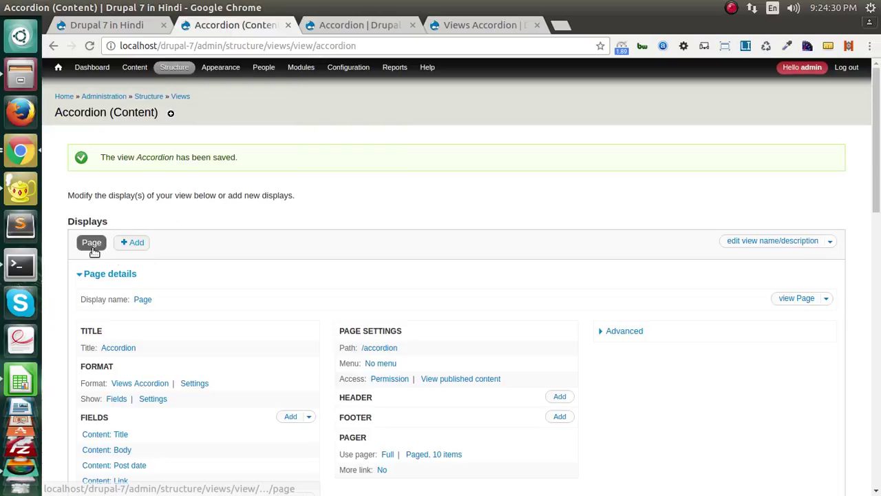
scroll(118, 366, down, 5)
scroll(122, 358, up, 4)
scroll(123, 348, up, 1)
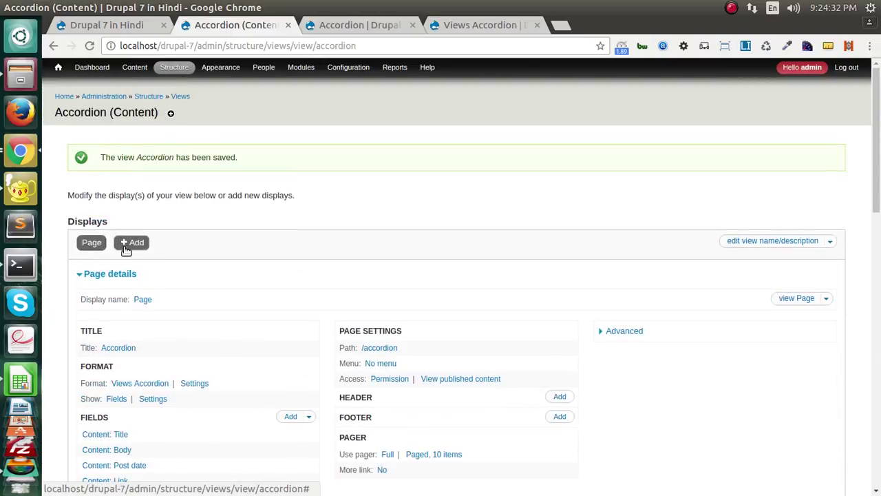
click(131, 242)
click(131, 273)
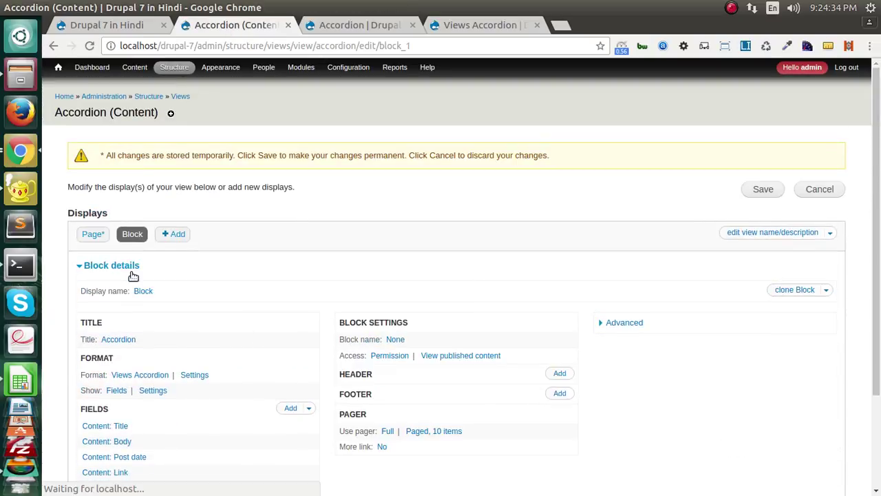
scroll(136, 271, down, 3)
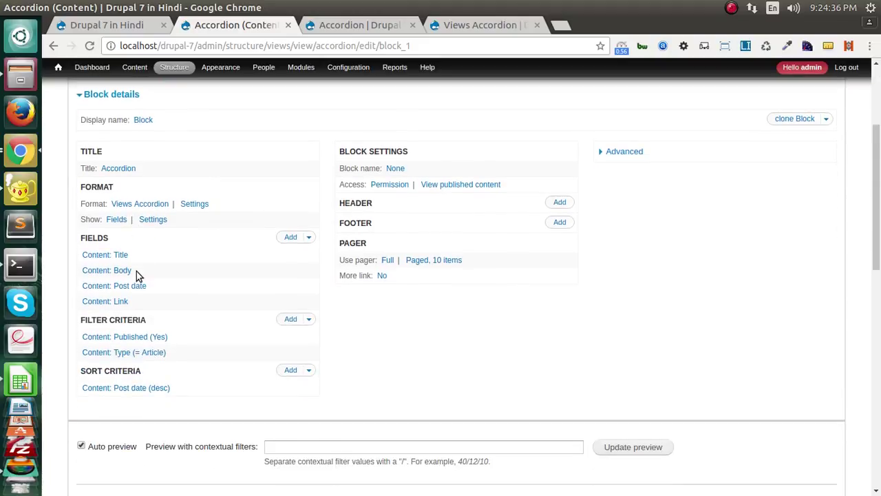
scroll(179, 267, up, 1)
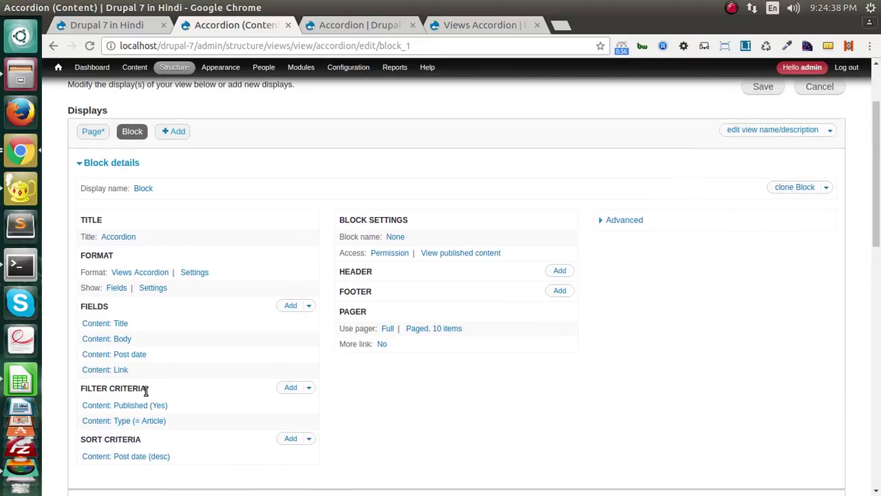
scroll(721, 271, up, 2)
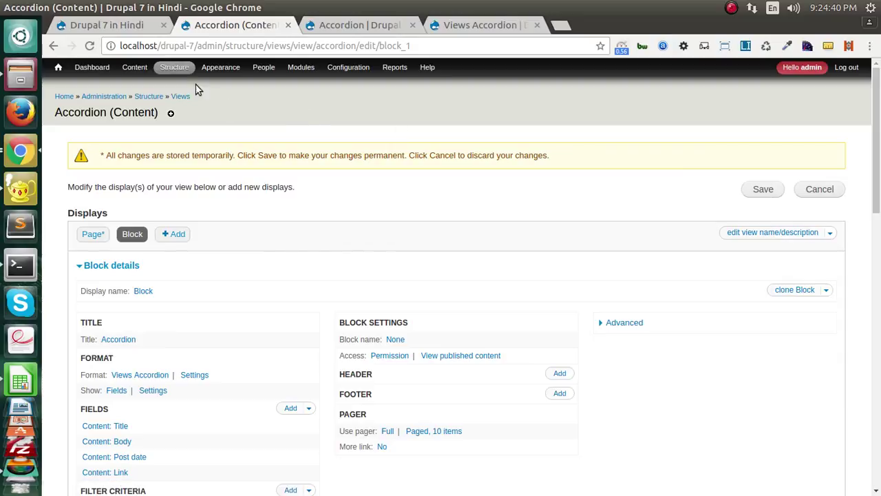
mouse_move(174, 67)
mouse_move(183, 93)
click(734, 10)
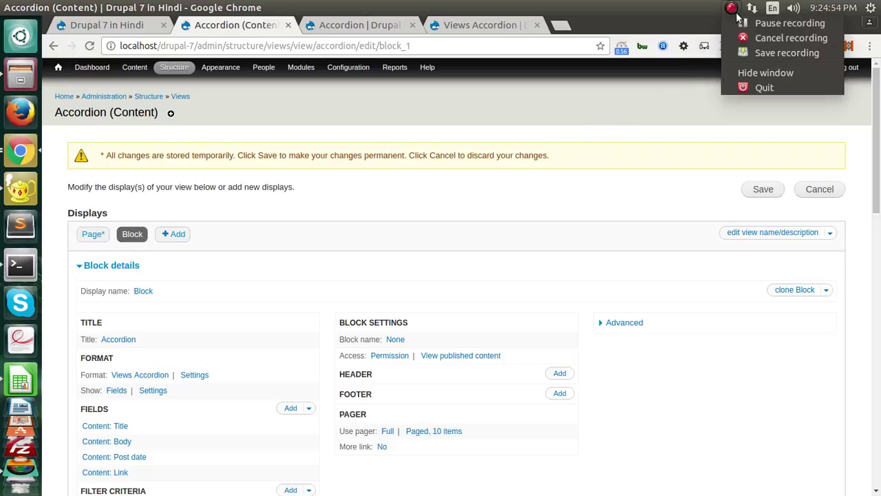